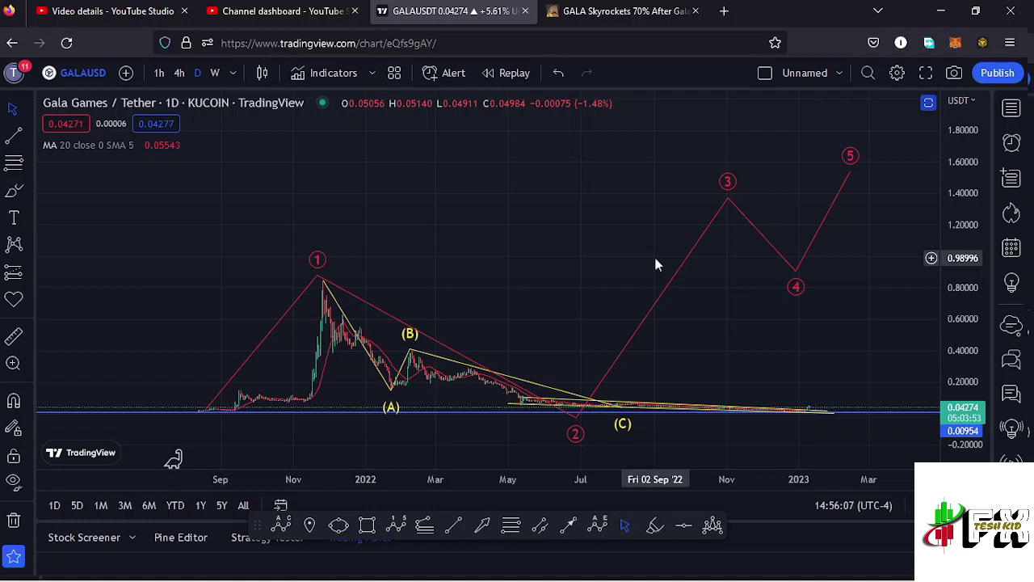
# Read the CryptoPotato article on the GALA partnership and inspect the Elliott wave count on the daily GALAUSDT chart
pyautogui.click(610, 13)
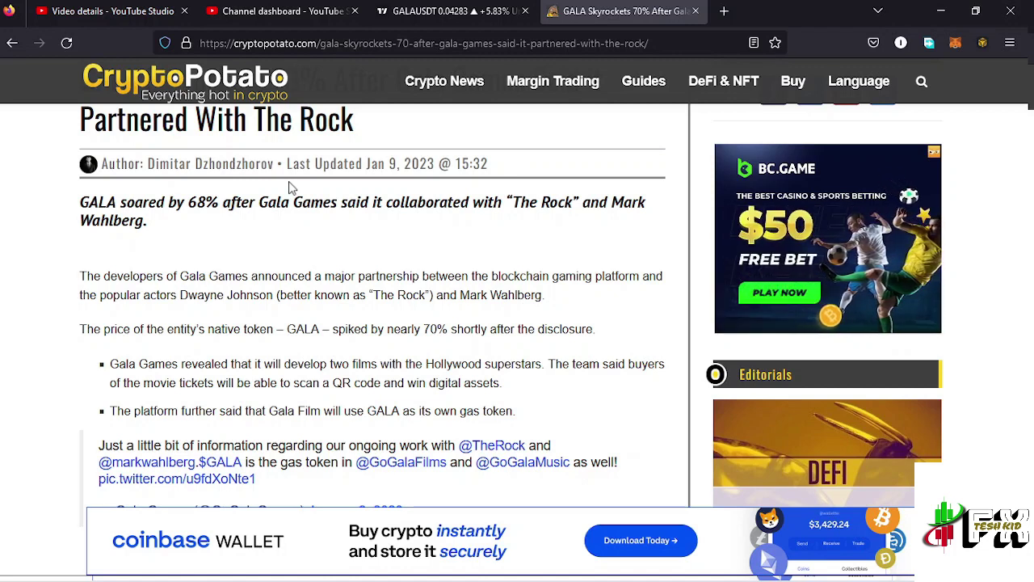
pyautogui.click(457, 13)
pyautogui.moveTo(531, 342); pyautogui.dragTo(590, 300)
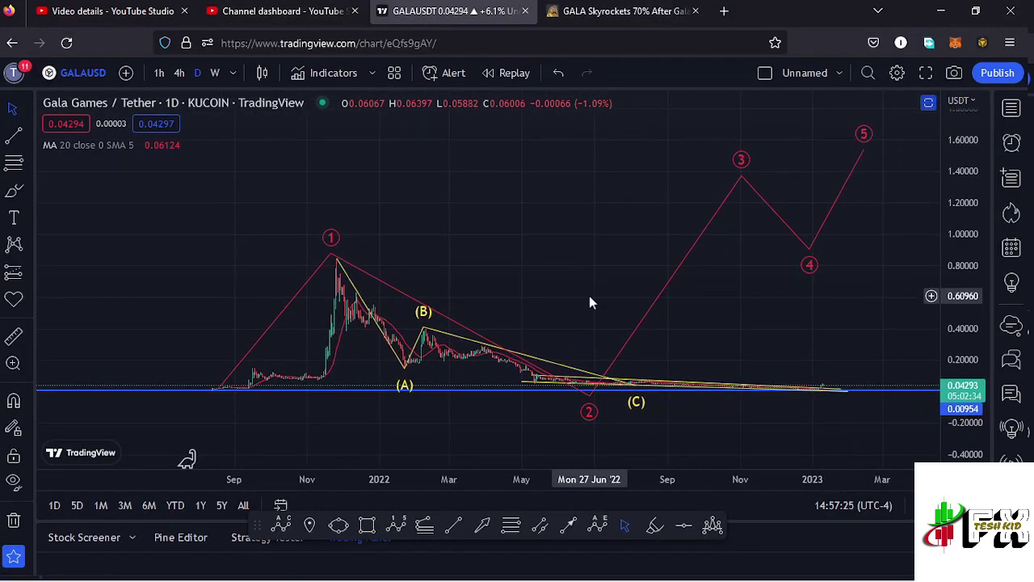
pyautogui.moveTo(526, 310); pyautogui.dragTo(607, 275)
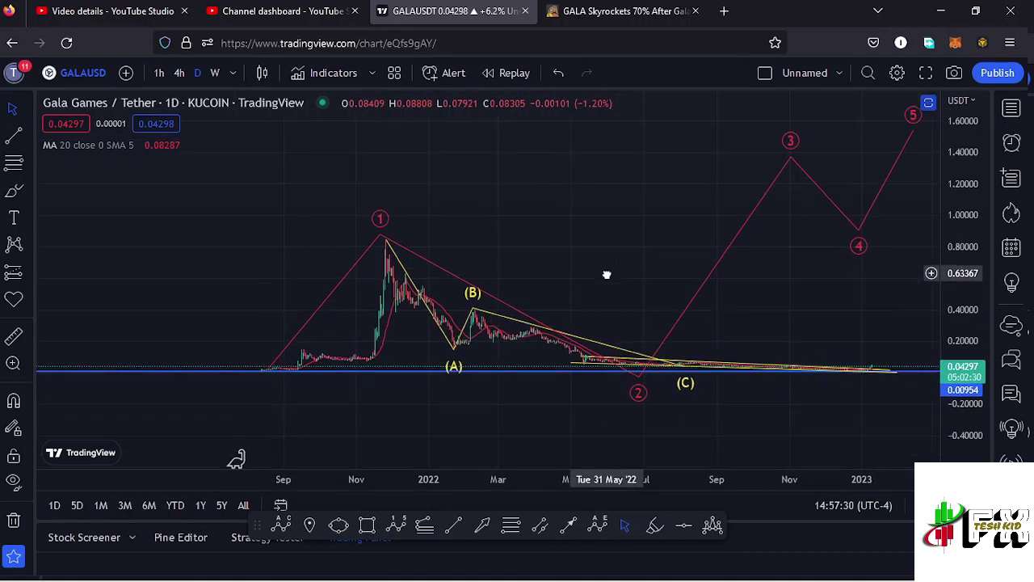
pyautogui.scroll(1, 536, 291)
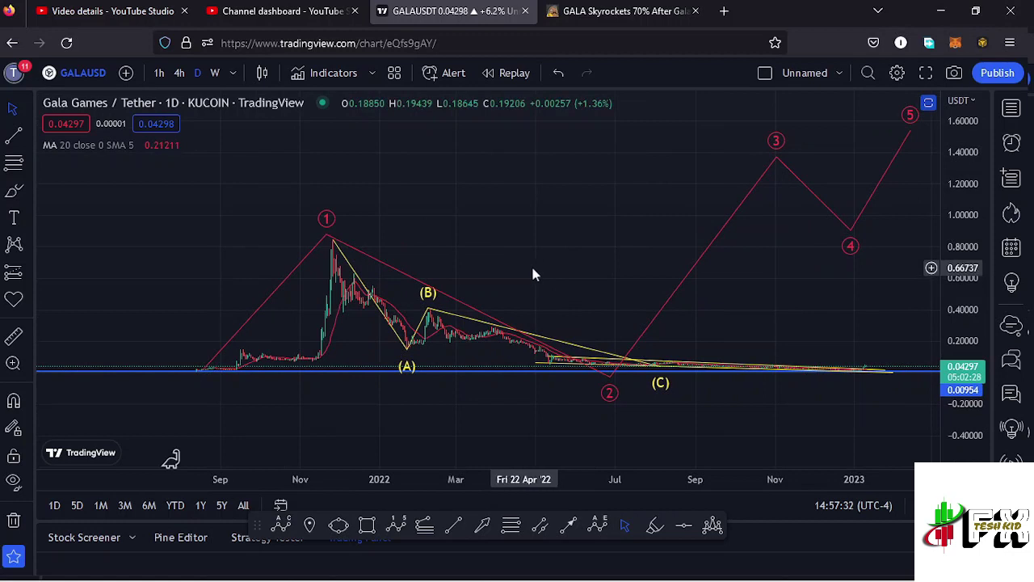
pyautogui.moveTo(525, 268); pyautogui.dragTo(558, 270)
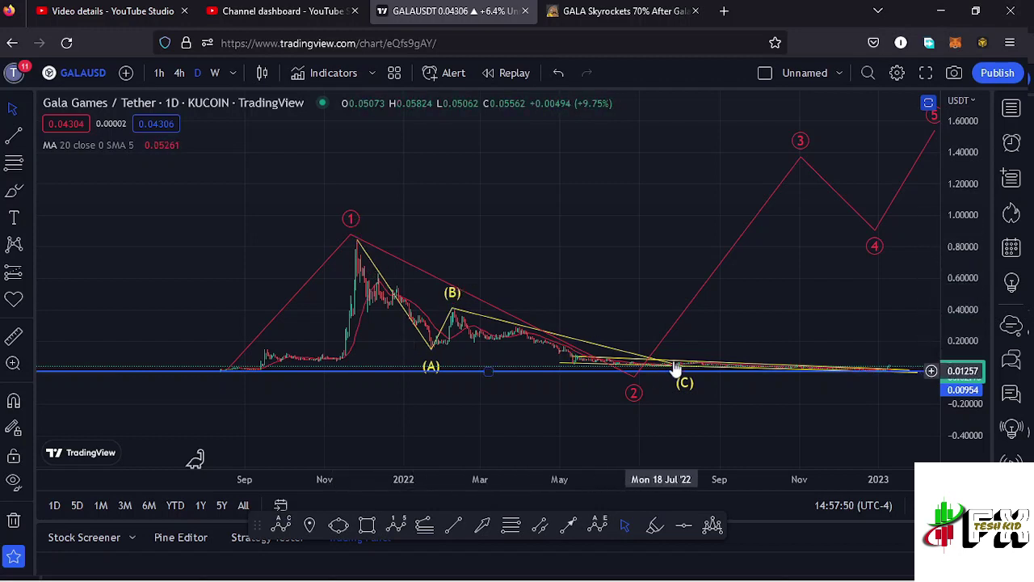
pyautogui.moveTo(782, 322); pyautogui.dragTo(715, 321)
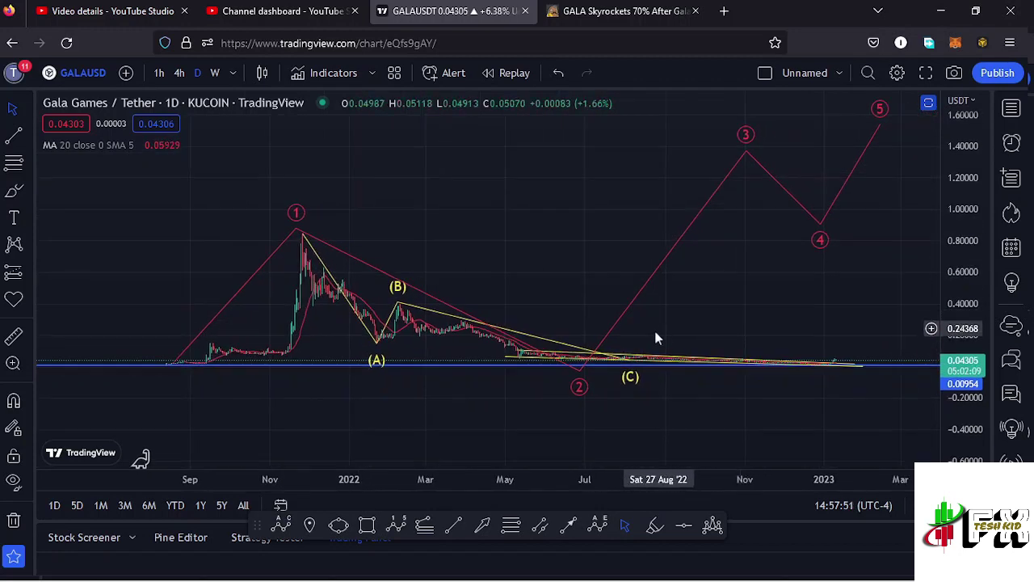
pyautogui.click(577, 384)
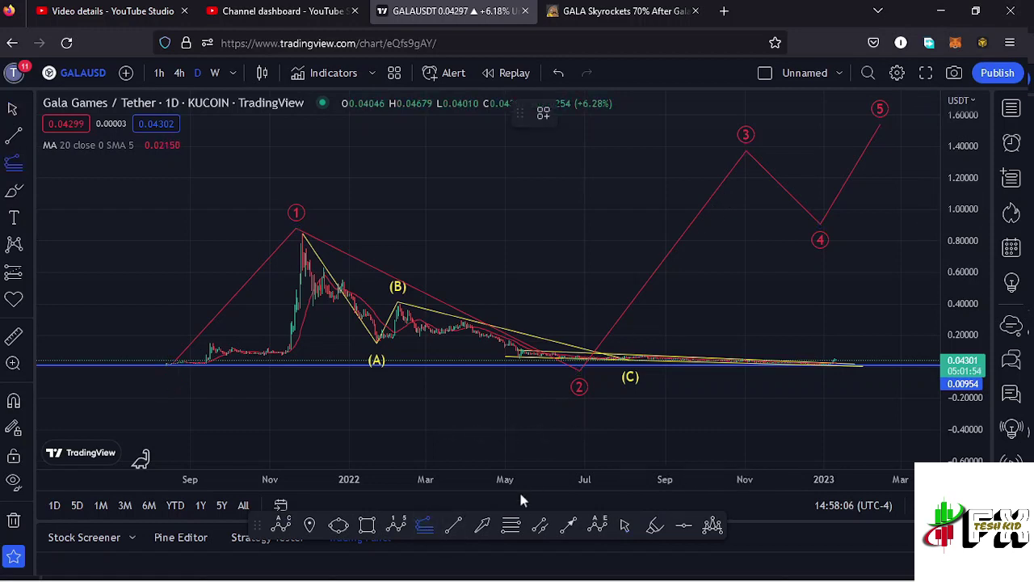
# Draw a trend-based Fibonacci extension from the August 2021 low through the November 2021 peak to the early 2023 level, and delete it
pyautogui.click(167, 365)
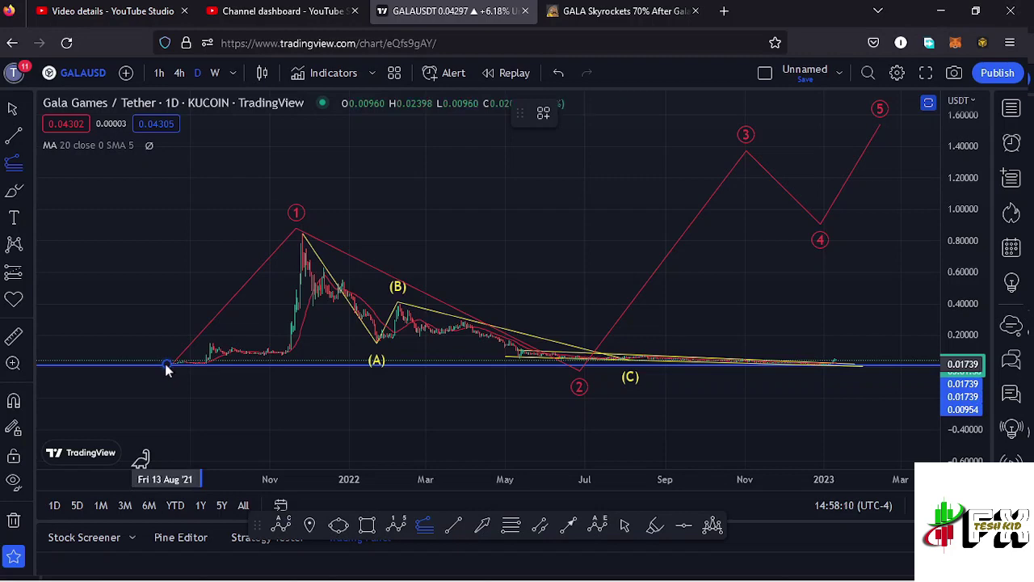
pyautogui.click(300, 234)
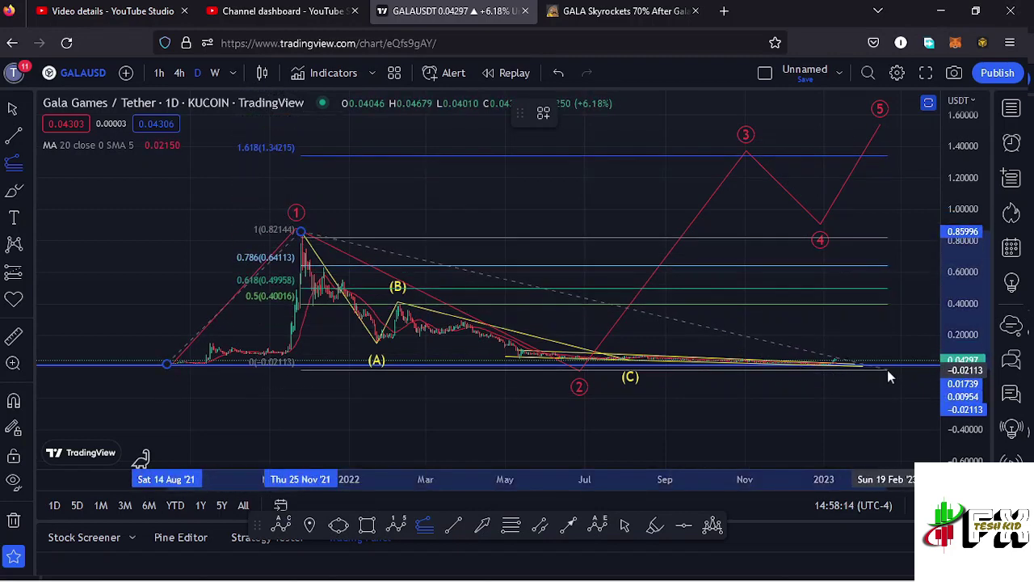
pyautogui.click(871, 329)
pyautogui.moveTo(828, 333); pyautogui.dragTo(820, 335)
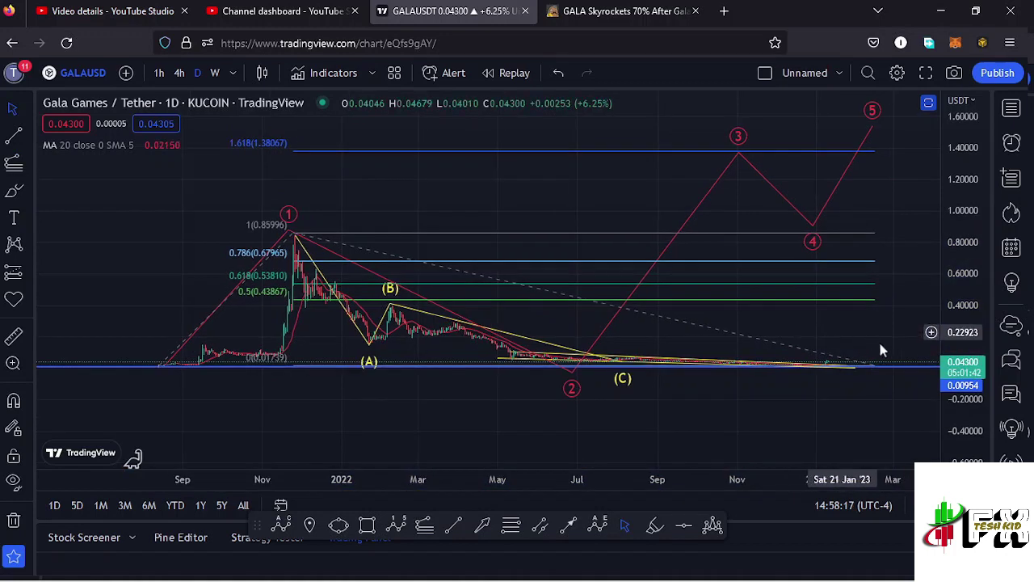
pyautogui.moveTo(875, 368); pyautogui.dragTo(878, 366)
pyautogui.click(889, 339)
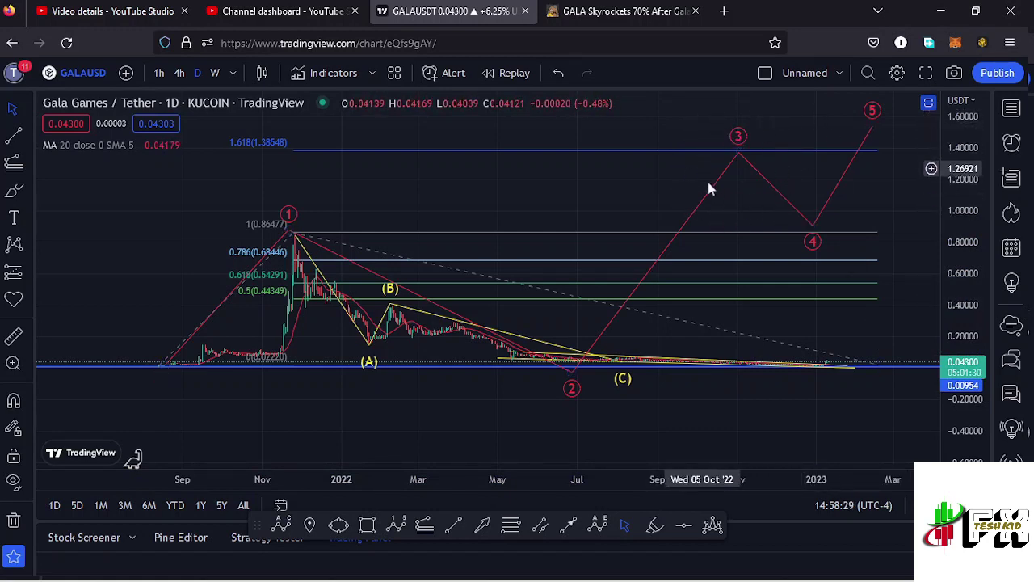
pyautogui.click(878, 364)
pyautogui.press('Delete')
# Examine the narrowing yellow trendlines and the January 2023 breakout candles up close on the daily chart
pyautogui.moveTo(951, 402); pyautogui.dragTo(955, 359)
pyautogui.moveTo(760, 324); pyautogui.dragTo(763, 165)
pyautogui.scroll(5, 759, 200)
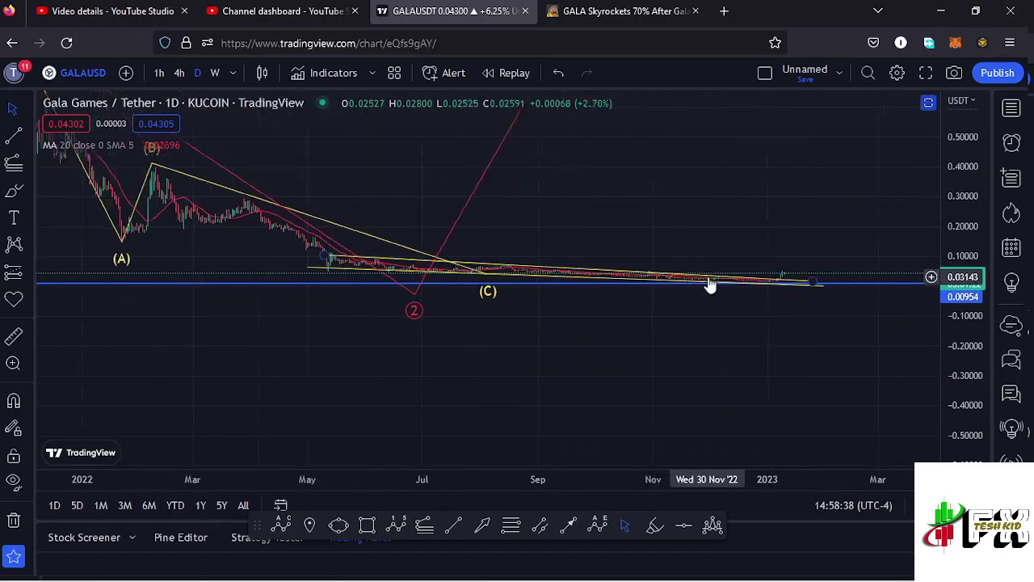
pyautogui.scroll(8, 956, 319)
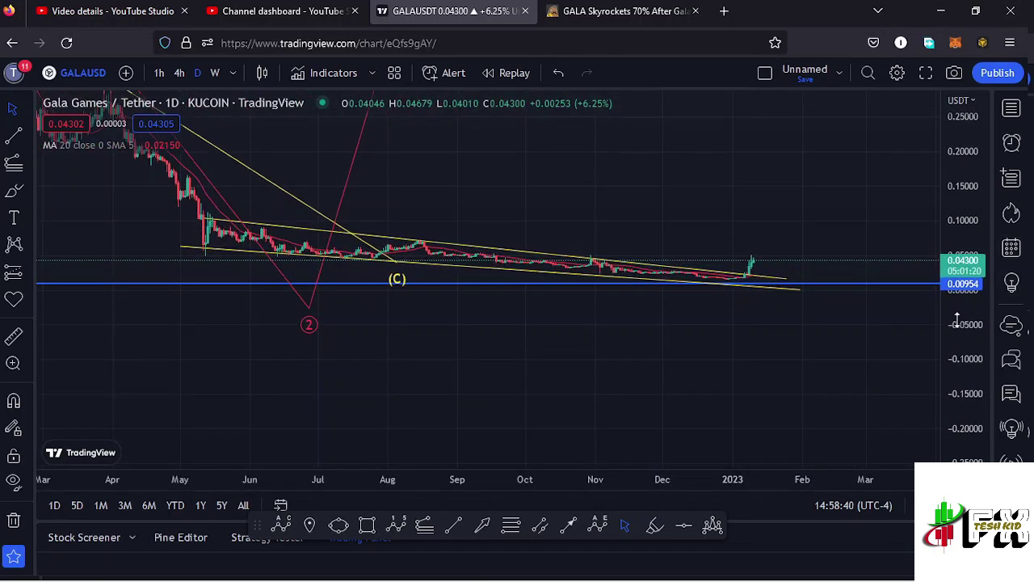
pyautogui.scroll(1, 957, 320)
pyautogui.scroll(1, 501, 373)
pyautogui.moveTo(489, 362); pyautogui.dragTo(641, 460)
pyautogui.scroll(1, 647, 443)
pyautogui.moveTo(723, 445); pyautogui.dragTo(559, 393)
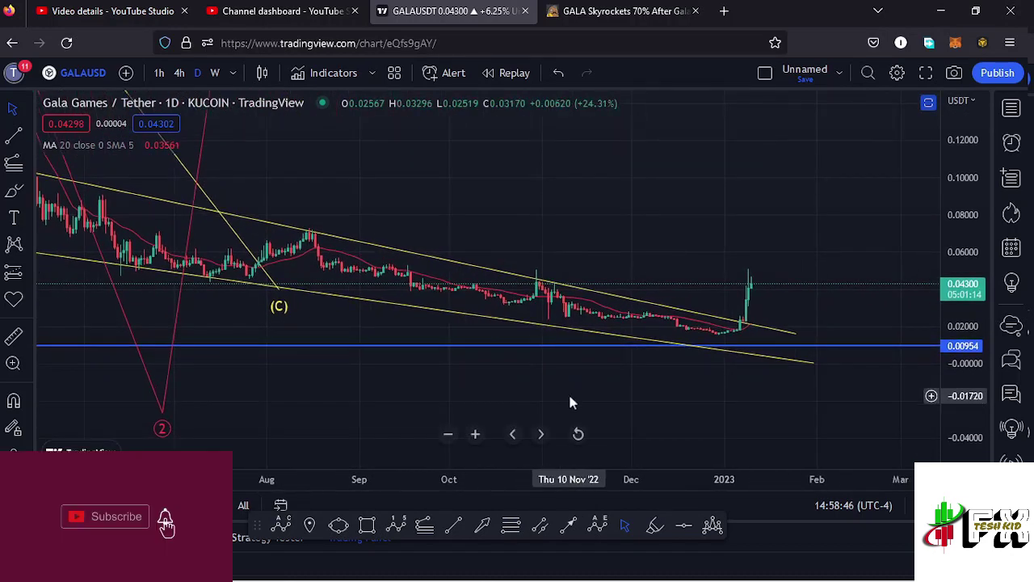
pyautogui.scroll(2, 571, 400)
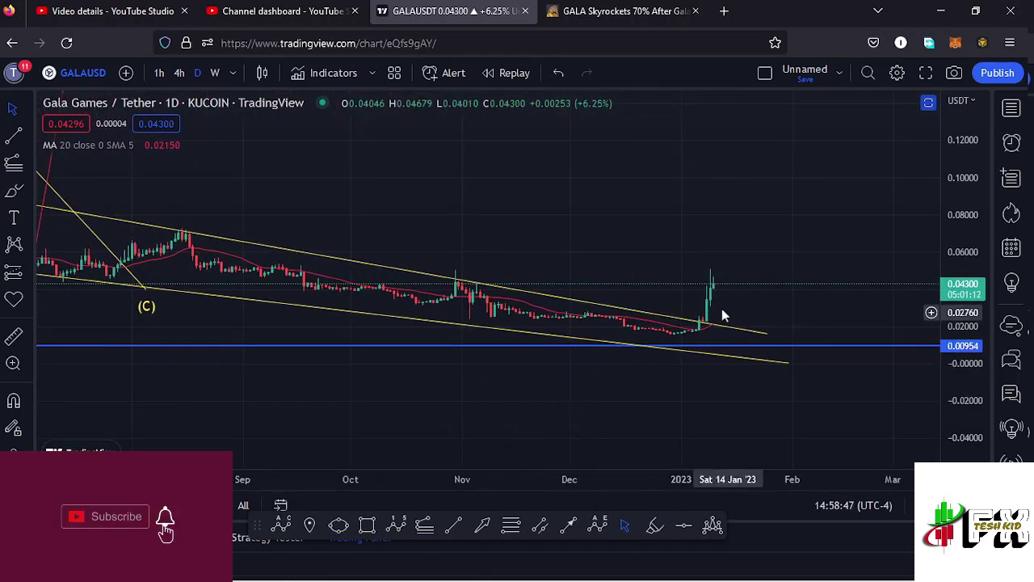
pyautogui.hscroll(4, 649, 350)
pyautogui.moveTo(672, 299); pyautogui.dragTo(767, 288)
pyautogui.moveTo(857, 297); pyautogui.dragTo(867, 288)
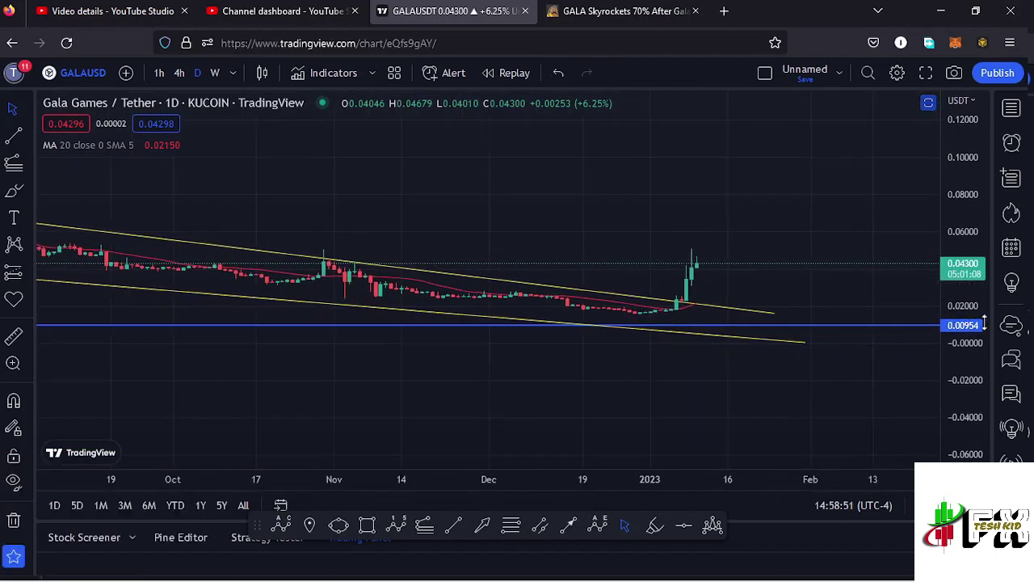
pyautogui.moveTo(974, 343); pyautogui.dragTo(970, 335)
pyautogui.moveTo(813, 332); pyautogui.dragTo(675, 356)
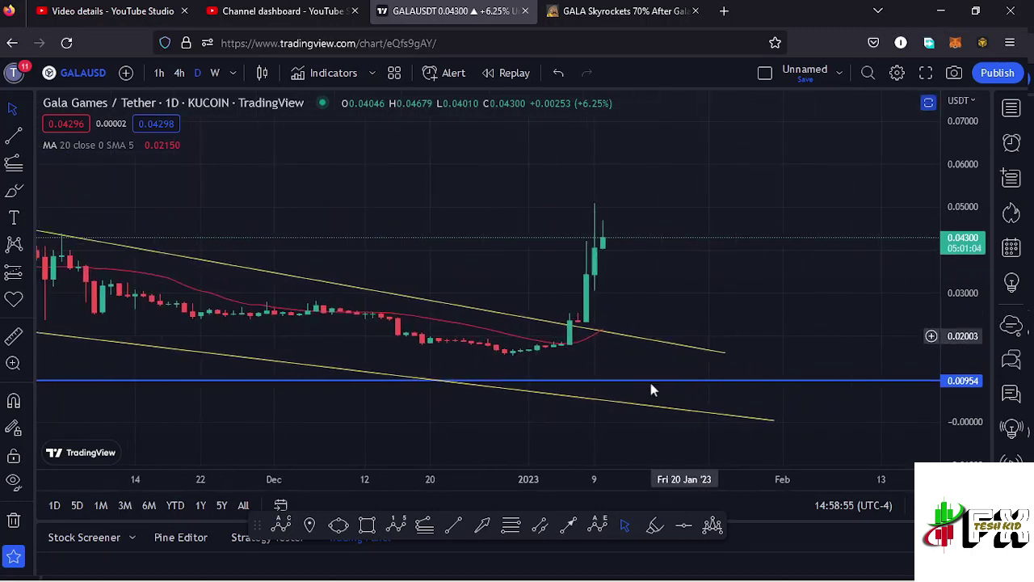
# Draw a rising arrow from about 0.0181 on 5 January to 0.0273, and a falling arrow from about 0.0280 to the 0.0225 retest
pyautogui.click(569, 525)
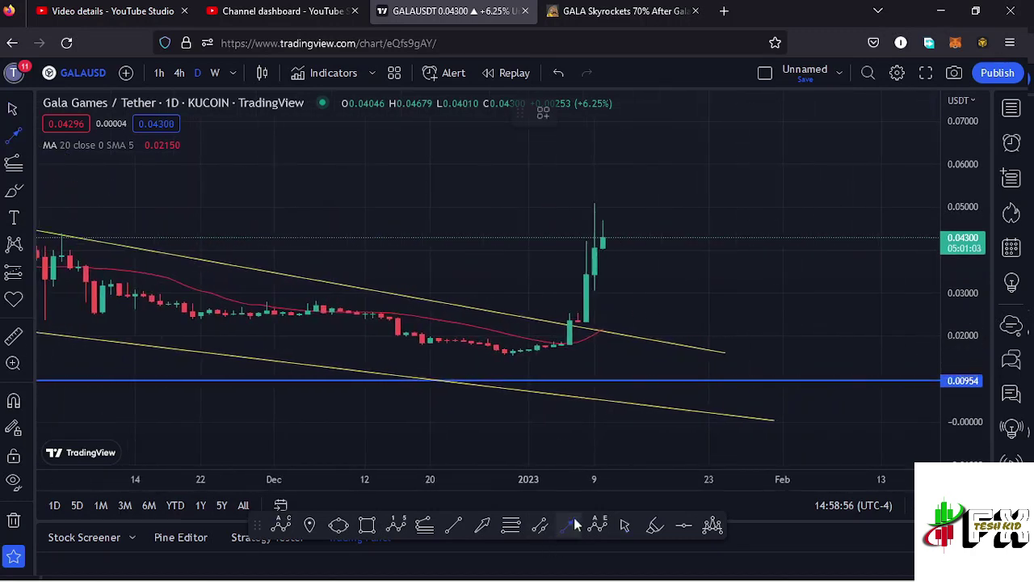
pyautogui.click(562, 343)
pyautogui.click(569, 306)
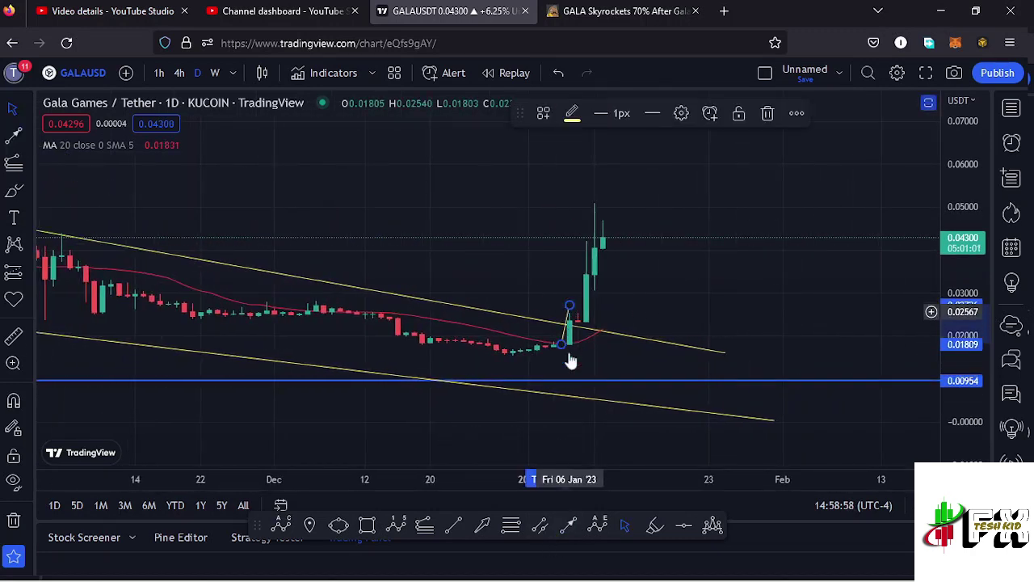
pyautogui.click(569, 525)
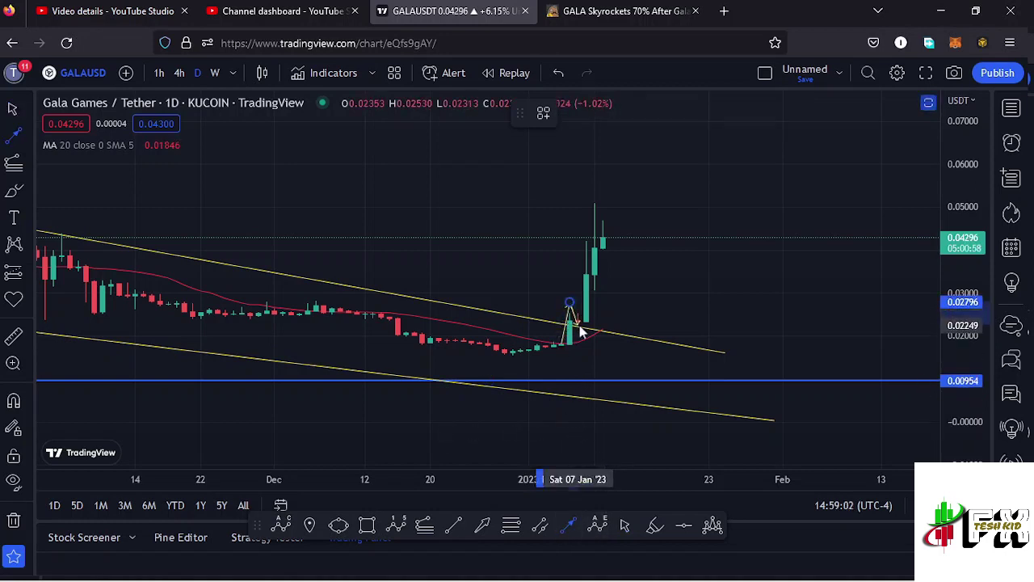
pyautogui.click(577, 326)
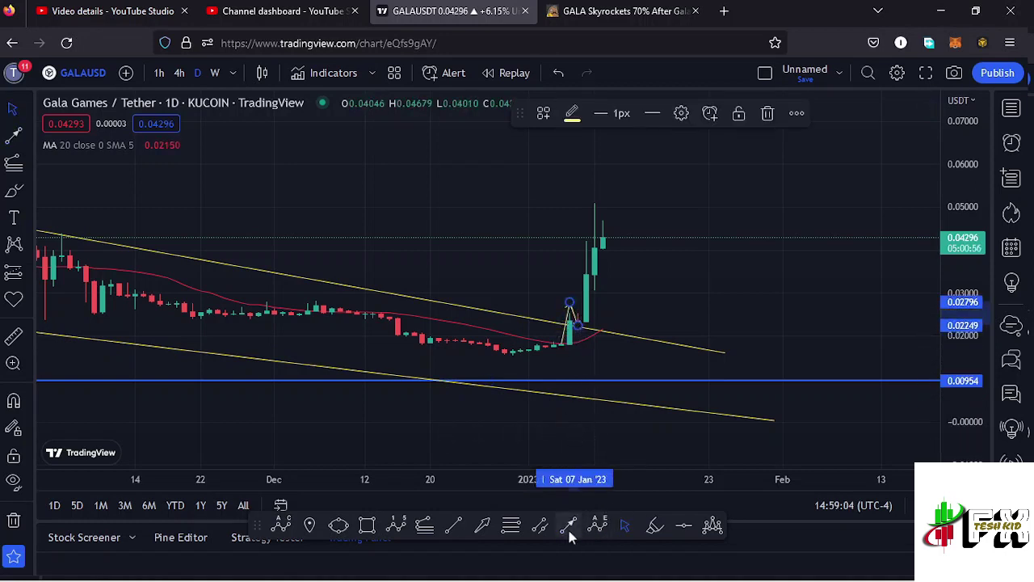
# Draw a third arrow rising from about 0.0234 on 7 January 2023 to about 0.0460 on 11 January along the rally
pyautogui.click(568, 527)
pyautogui.click(576, 322)
pyautogui.click(610, 241)
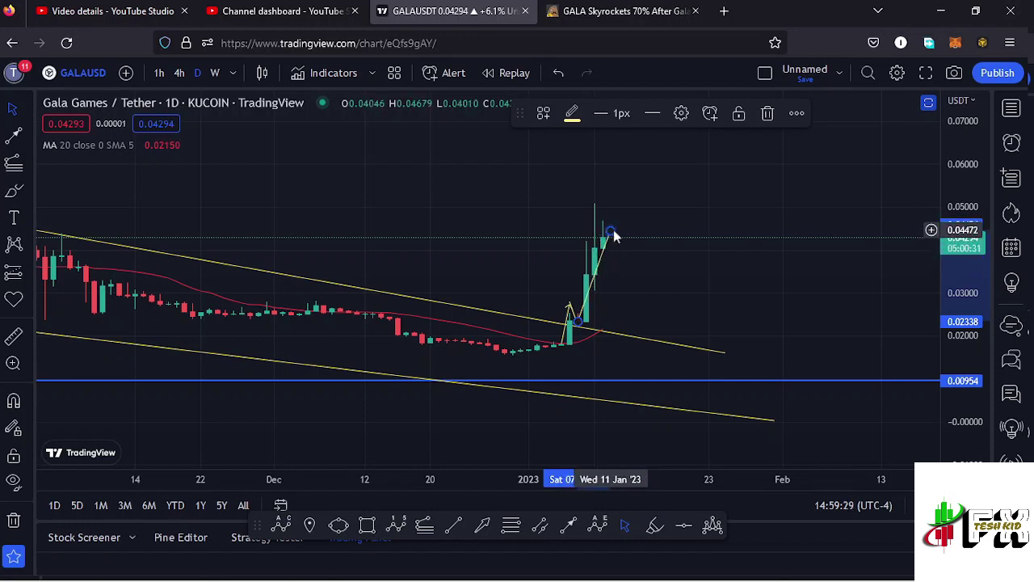
pyautogui.moveTo(611, 231)
pyautogui.mouseDown()
pyautogui.moveTo(602, 216)
pyautogui.moveTo(606, 225)
pyautogui.mouseUp()
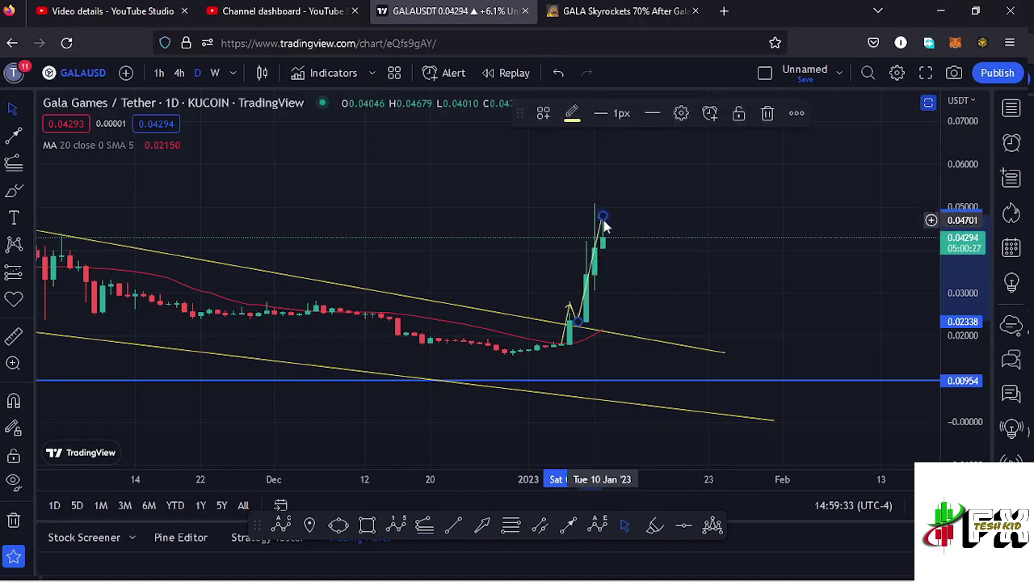
pyautogui.moveTo(604, 216); pyautogui.dragTo(610, 224)
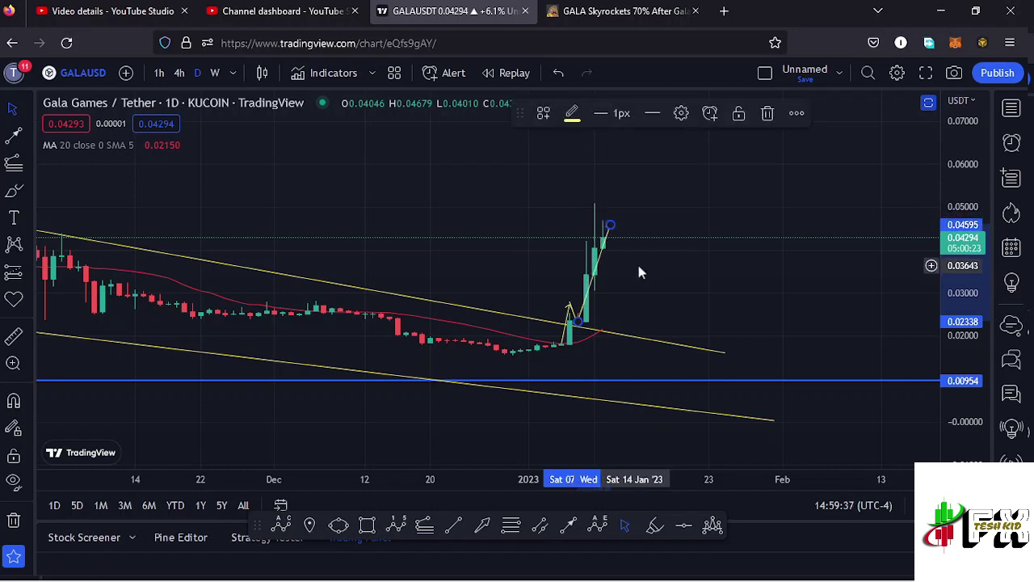
# Switch the chart to the 1-hour interval and bring the smaller wave count from late December to January into view
pyautogui.click(162, 73)
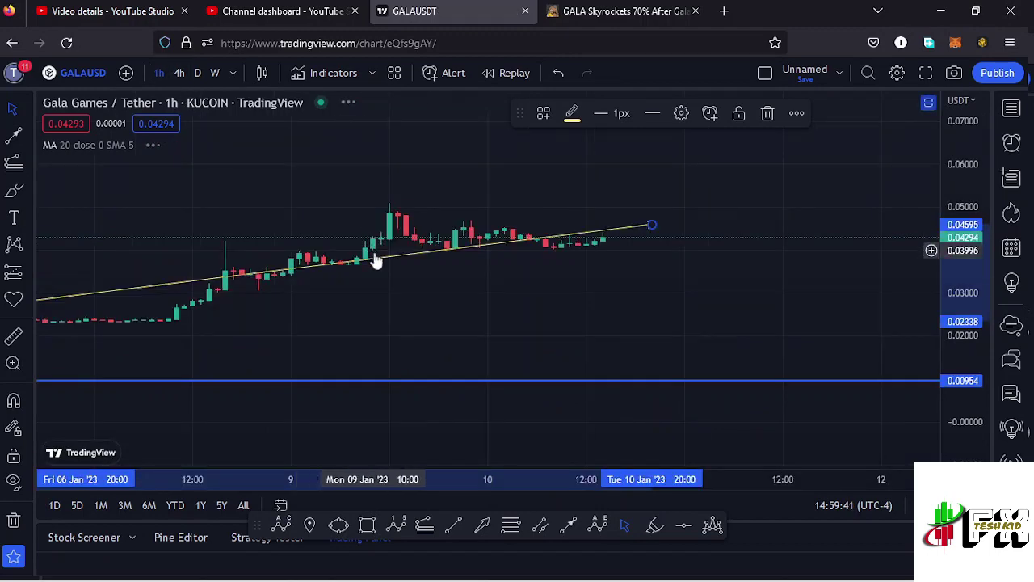
pyautogui.scroll(-5, 419, 318)
pyautogui.scroll(-5, 566, 380)
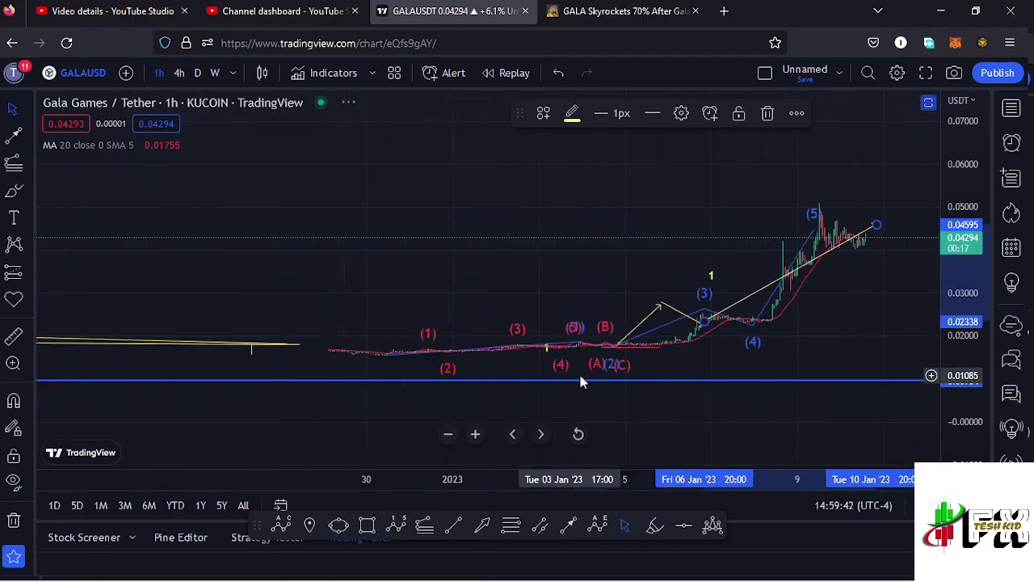
pyautogui.moveTo(722, 415); pyautogui.dragTo(647, 404)
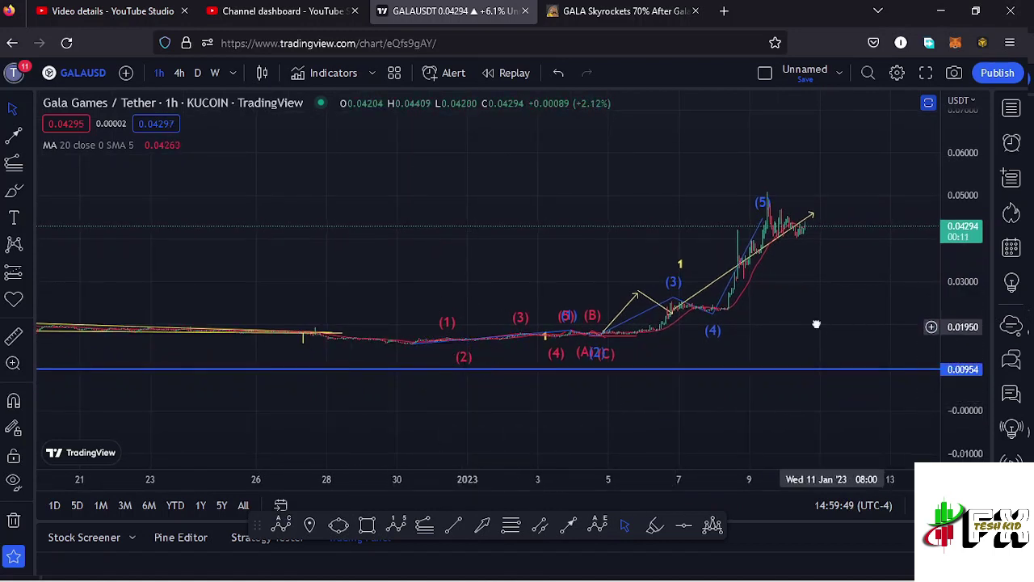
pyautogui.moveTo(827, 331); pyautogui.dragTo(778, 321)
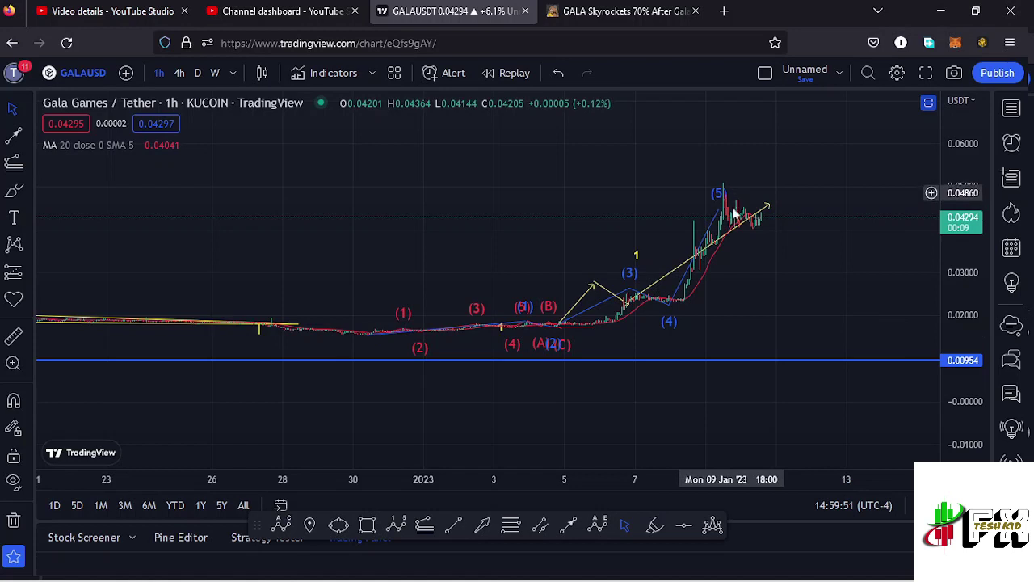
pyautogui.moveTo(778, 298); pyautogui.dragTo(766, 296)
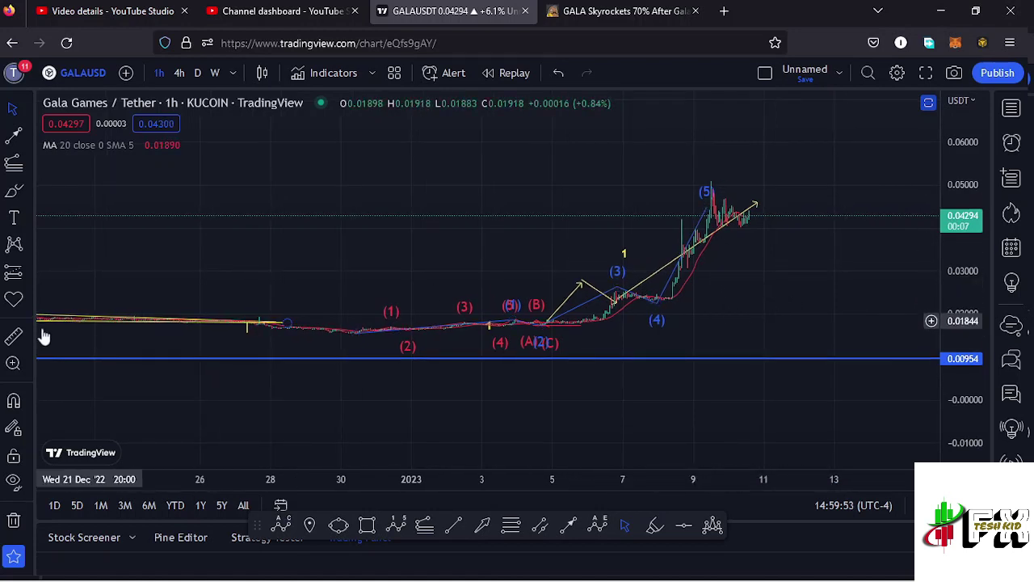
# Measure the rally from the blue wave (0) low and examine the blue five-wave count on the hourly chart
pyautogui.click(15, 335)
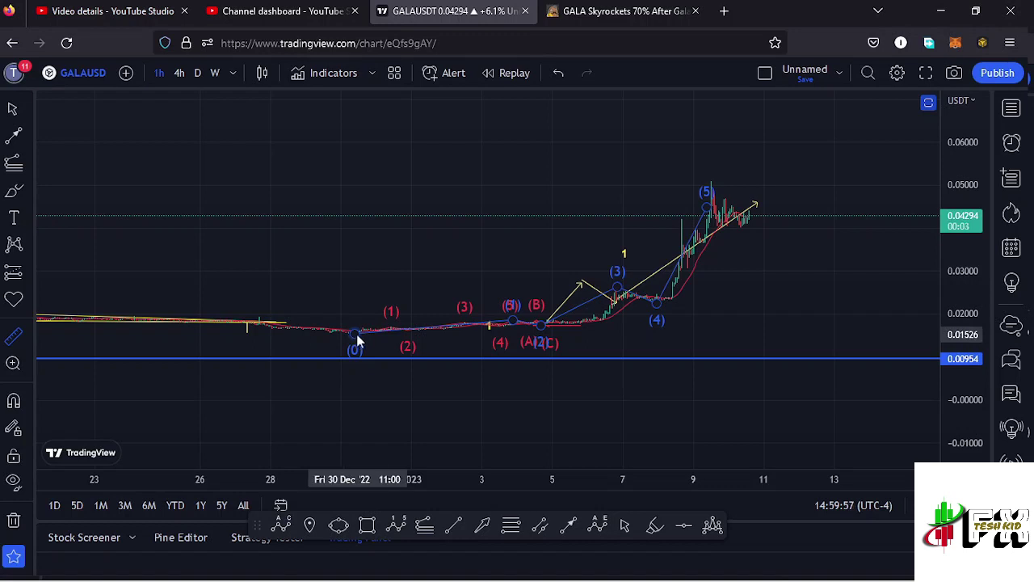
pyautogui.click(360, 341)
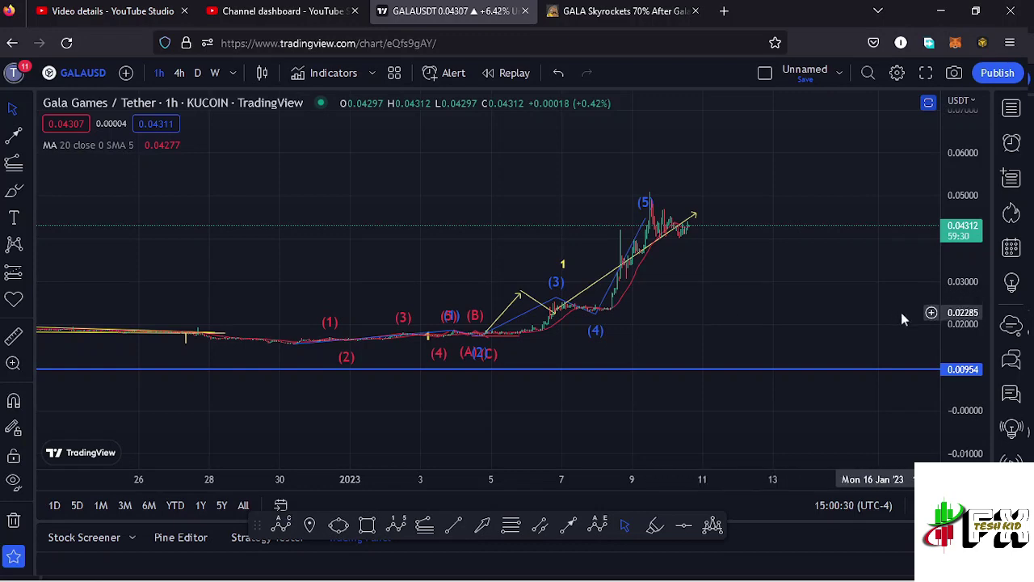
pyautogui.scroll(5, 952, 354)
pyautogui.scroll(2, 600, 346)
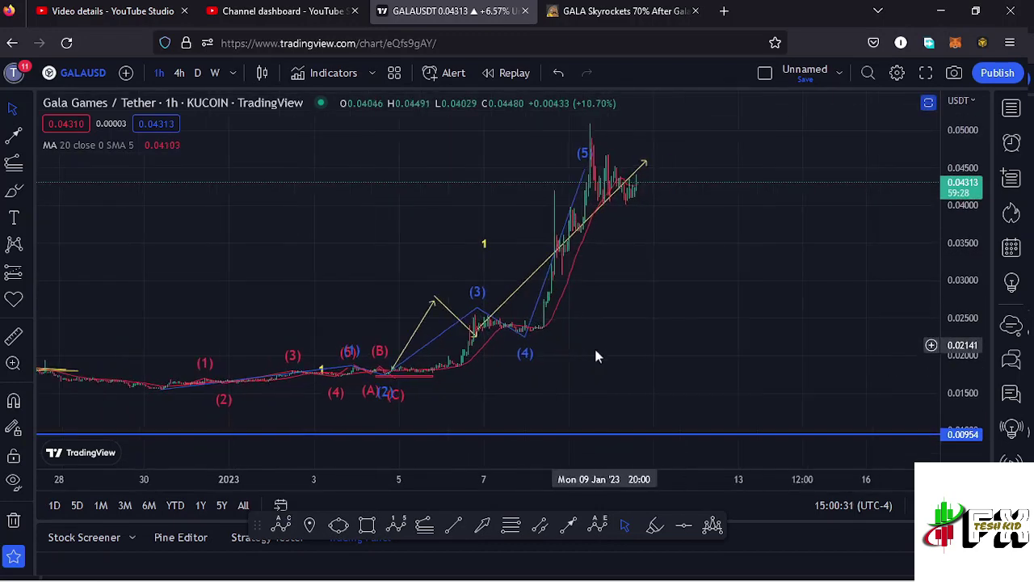
pyautogui.moveTo(511, 379); pyautogui.dragTo(735, 377)
pyautogui.scroll(3, 665, 395)
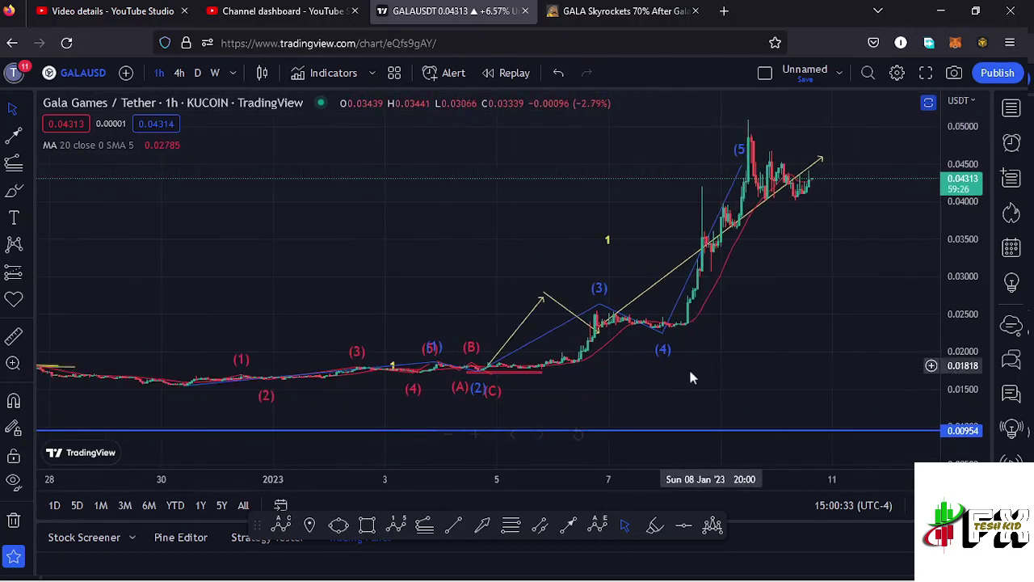
pyautogui.click(348, 374)
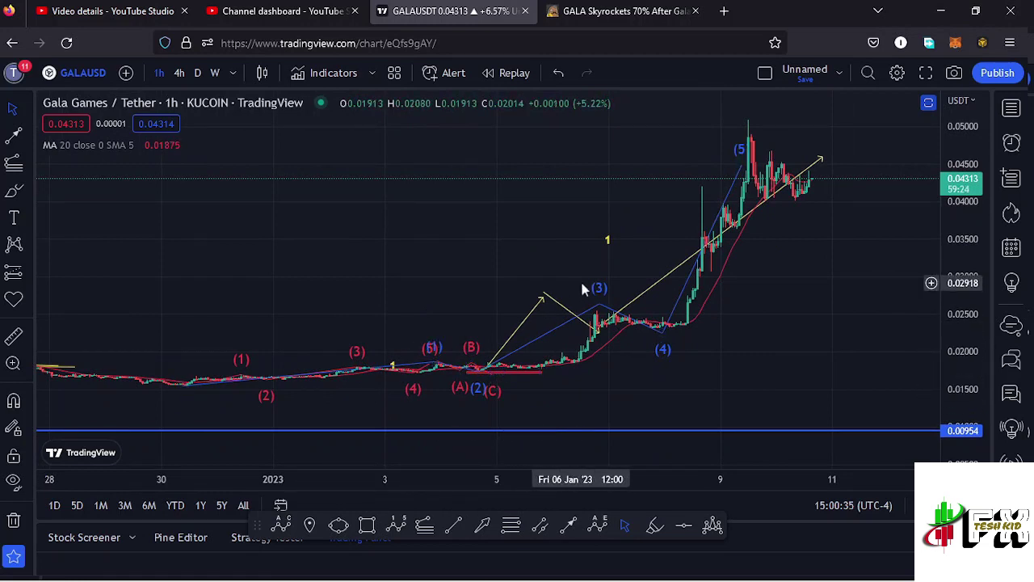
pyautogui.click(432, 351)
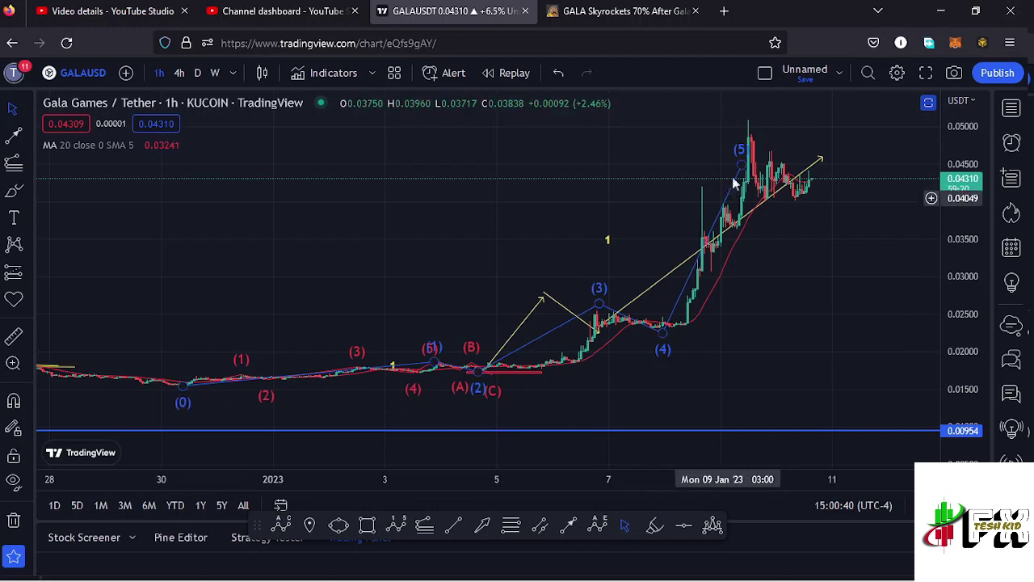
# Reposition the yellow "1" label directly above blue wave (3), at about 0.0378 on 6 January
pyautogui.click(841, 312)
pyautogui.moveTo(839, 310); pyautogui.dragTo(607, 295)
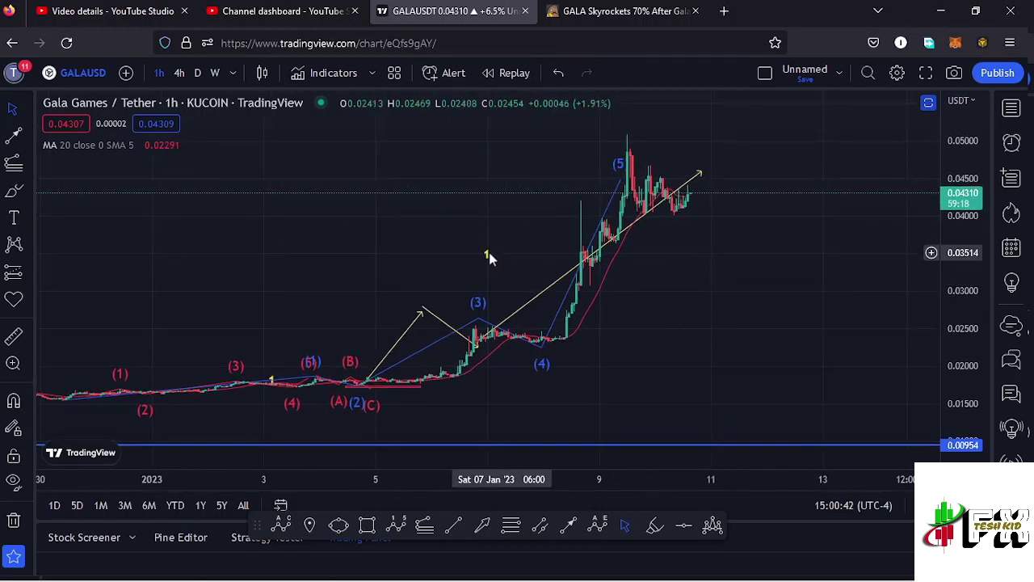
pyautogui.moveTo(488, 259); pyautogui.dragTo(490, 250)
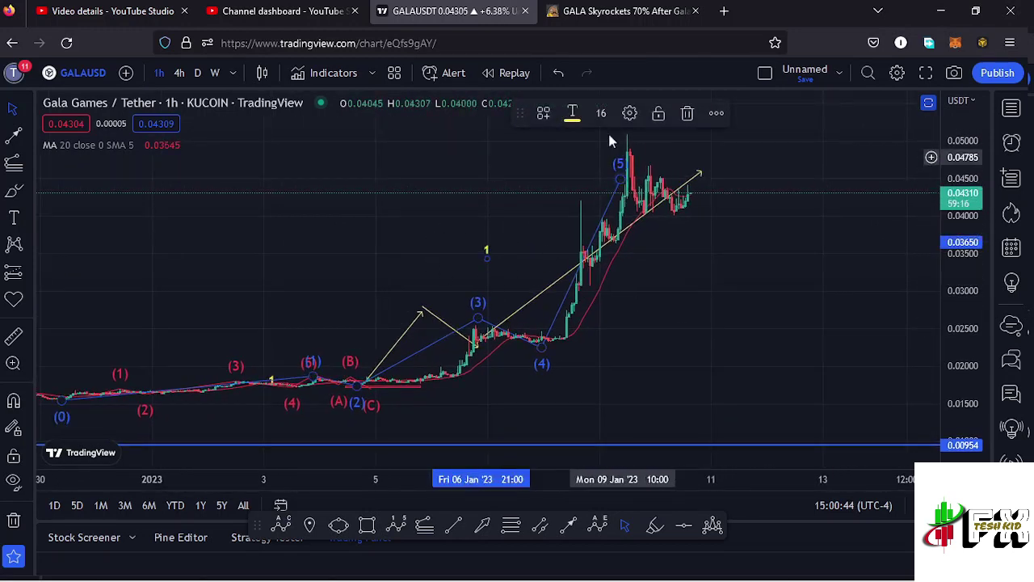
pyautogui.moveTo(681, 162); pyautogui.dragTo(676, 186)
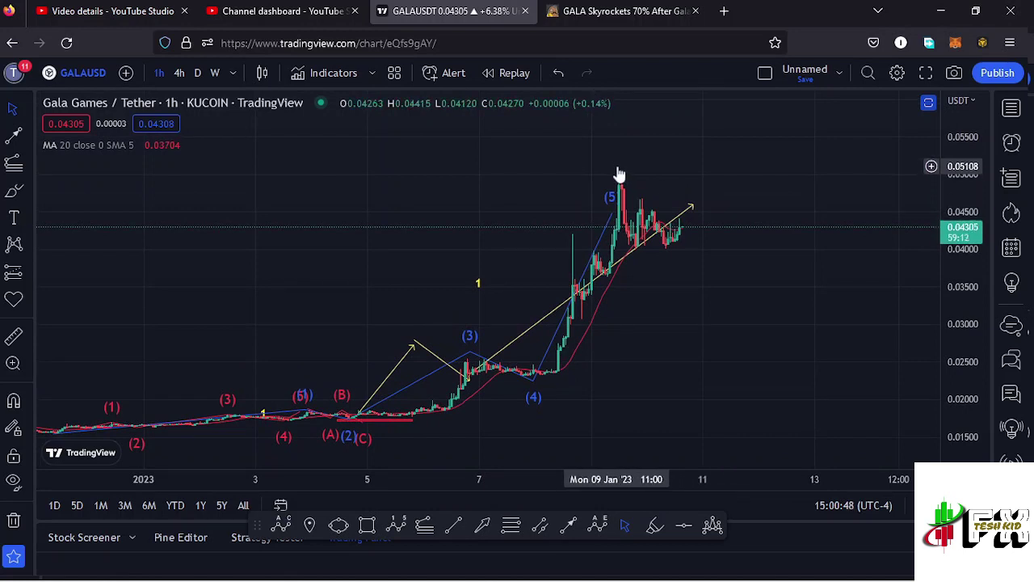
pyautogui.moveTo(721, 175); pyautogui.dragTo(686, 166)
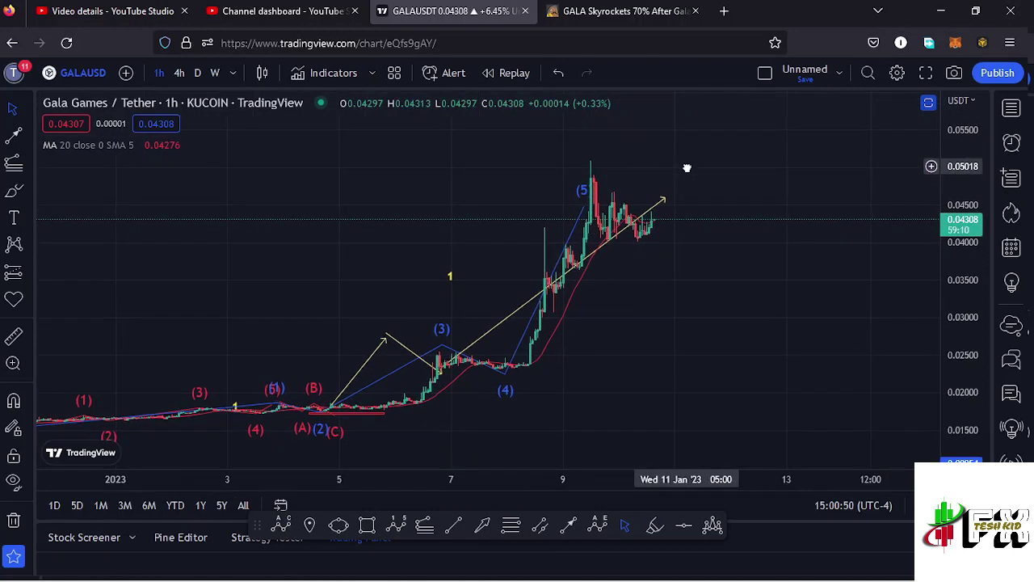
pyautogui.moveTo(644, 312); pyautogui.dragTo(695, 322)
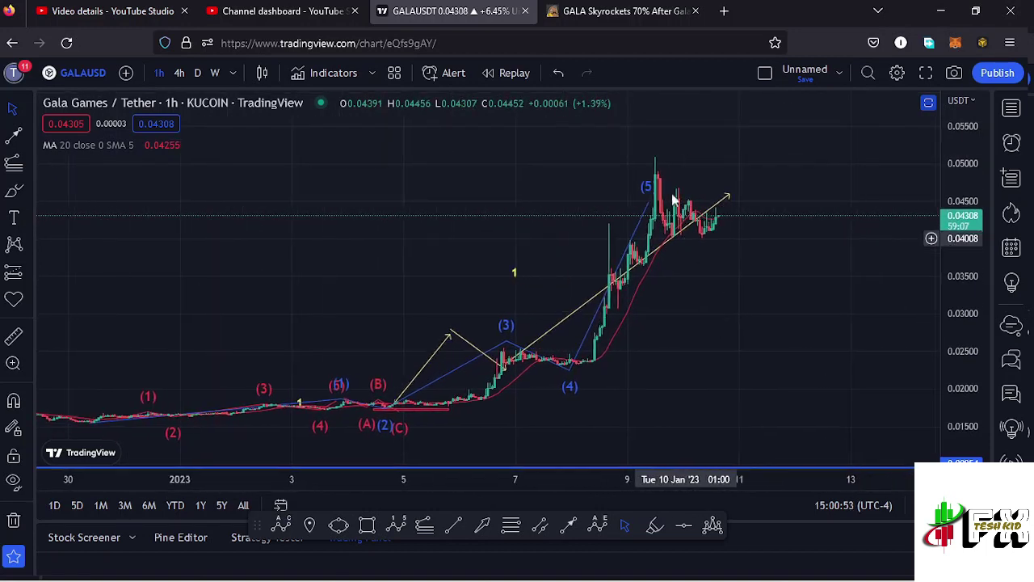
pyautogui.click(517, 264)
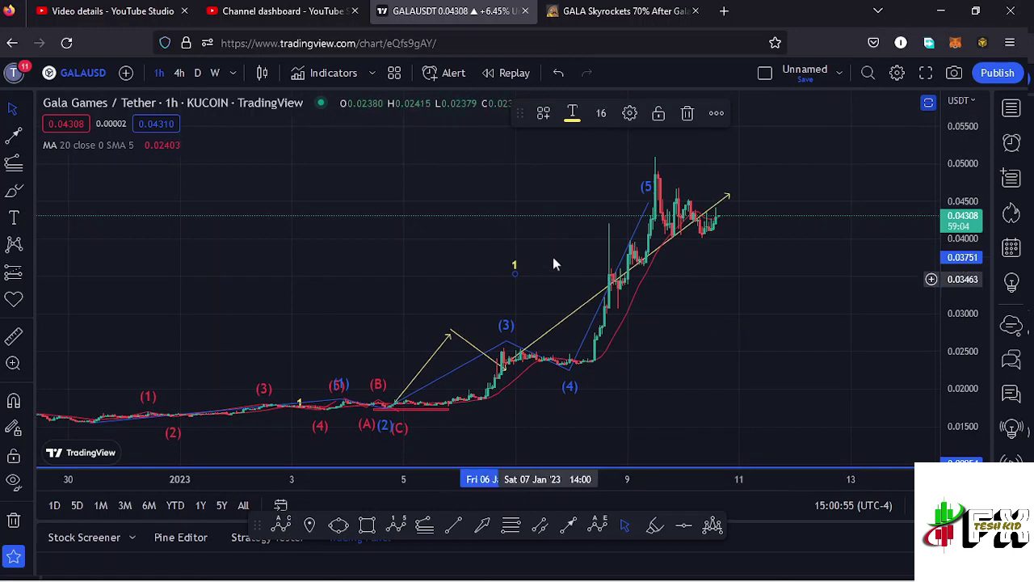
pyautogui.moveTo(515, 266); pyautogui.dragTo(504, 263)
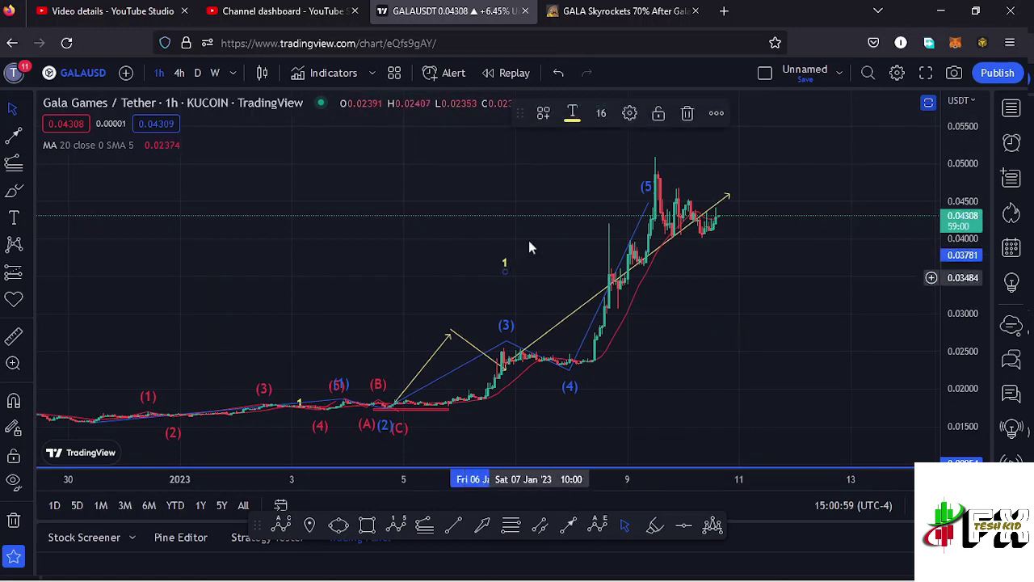
# Draw a Fibonacci retracement from the blue wave (0) low at 0.01567 up to the rally high at 0.05121
pyautogui.moveTo(552, 292); pyautogui.dragTo(464, 292)
pyautogui.hscroll(5, 610, 328)
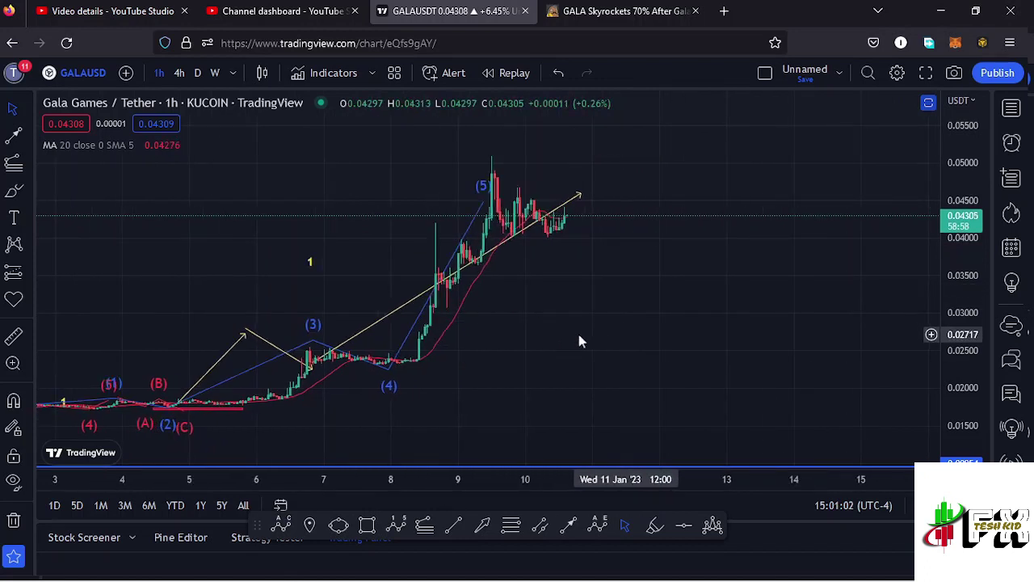
pyautogui.hscroll(-5, 576, 338)
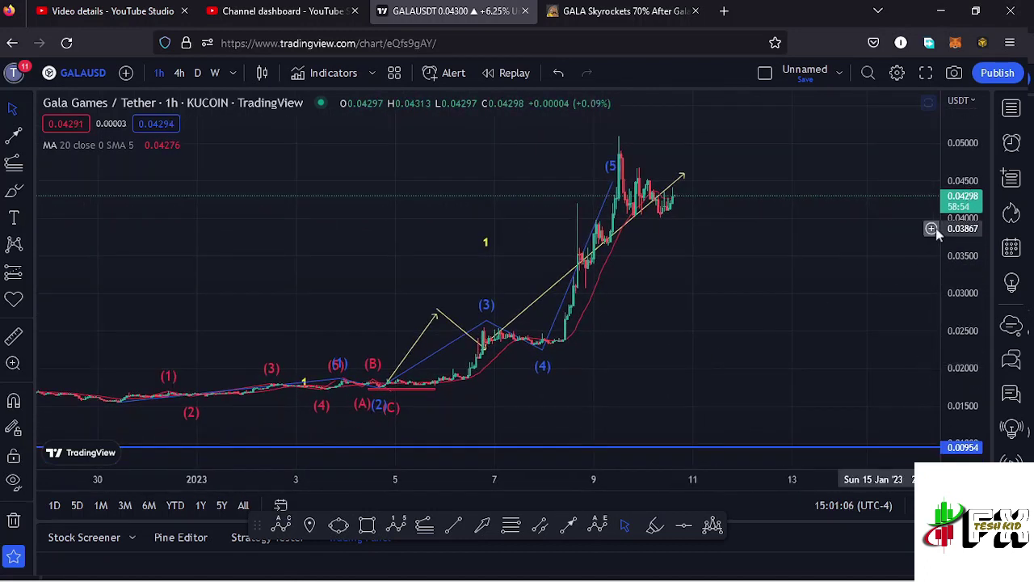
pyautogui.moveTo(973, 220); pyautogui.dragTo(969, 260)
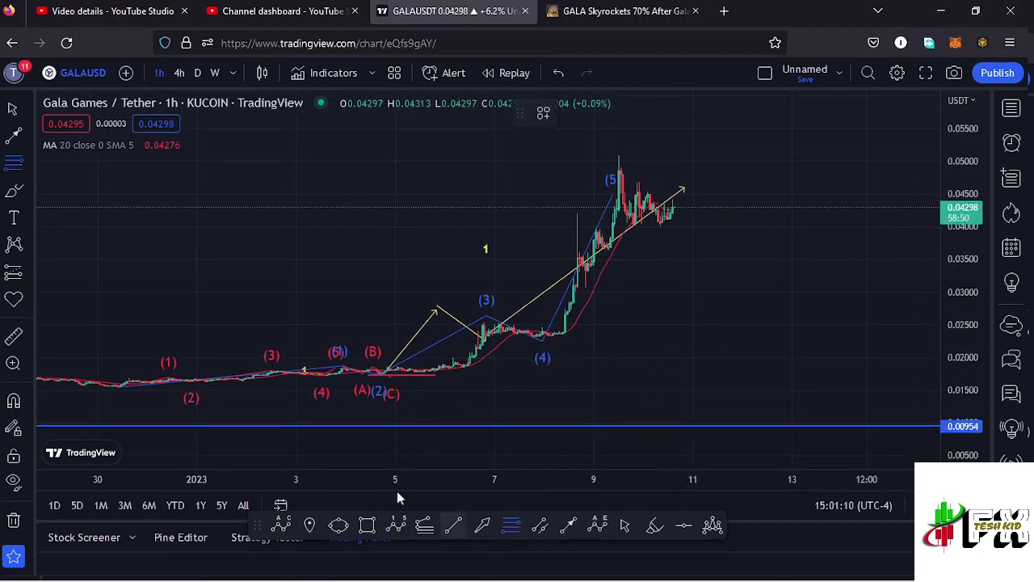
pyautogui.click(121, 386)
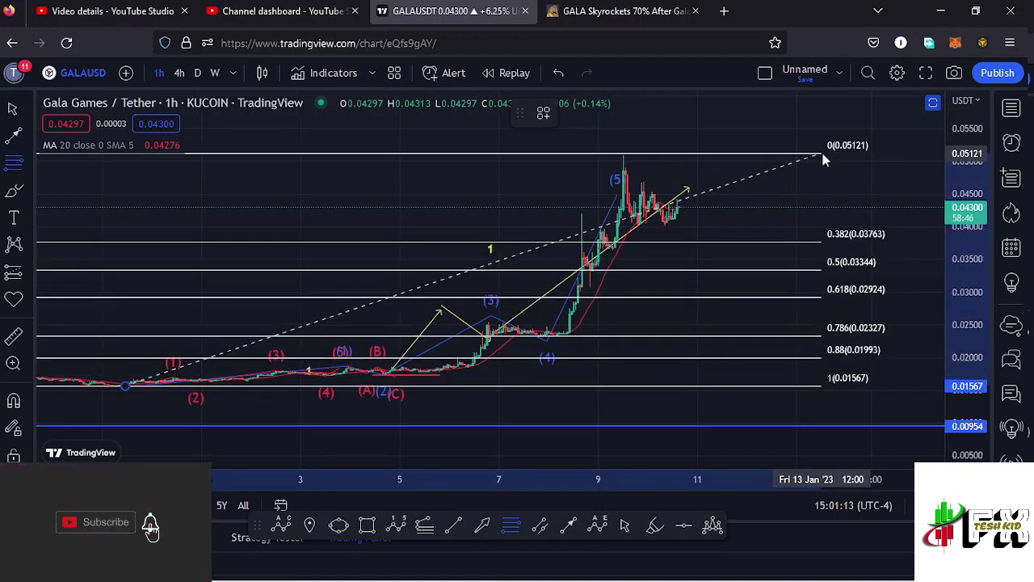
pyautogui.click(821, 149)
# Draw a red rectangle ahead of the price between the 0.5 and 0.618 retracement levels, spanning about 0.0336 to 0.0296
pyautogui.moveTo(840, 201); pyautogui.dragTo(779, 196)
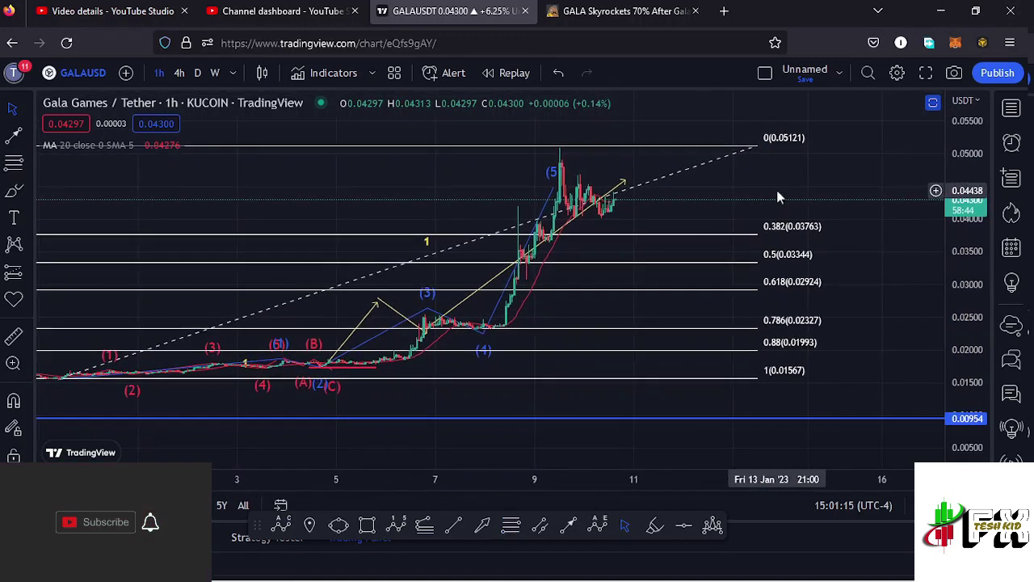
pyautogui.click(367, 525)
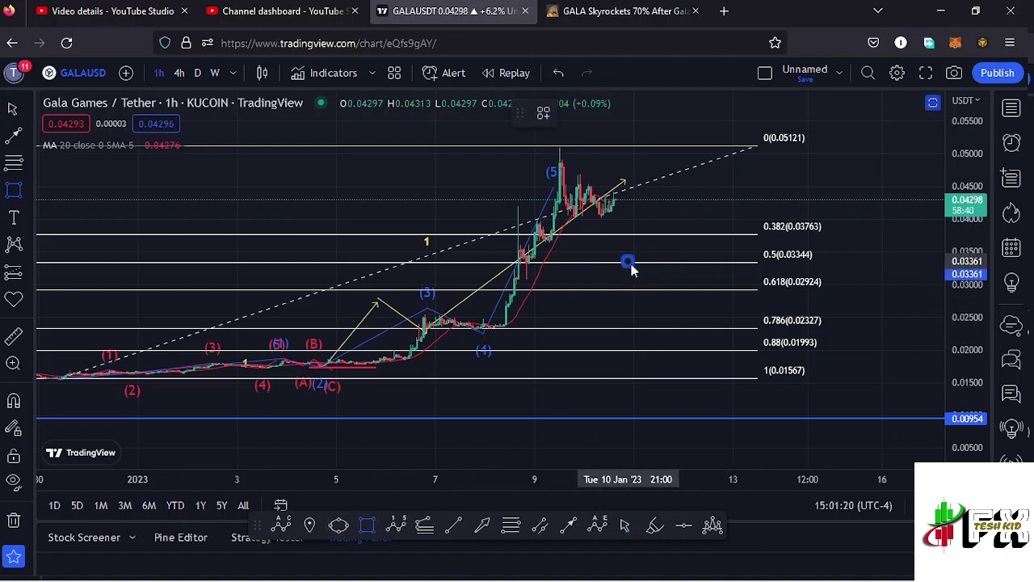
pyautogui.moveTo(629, 263); pyautogui.dragTo(674, 286)
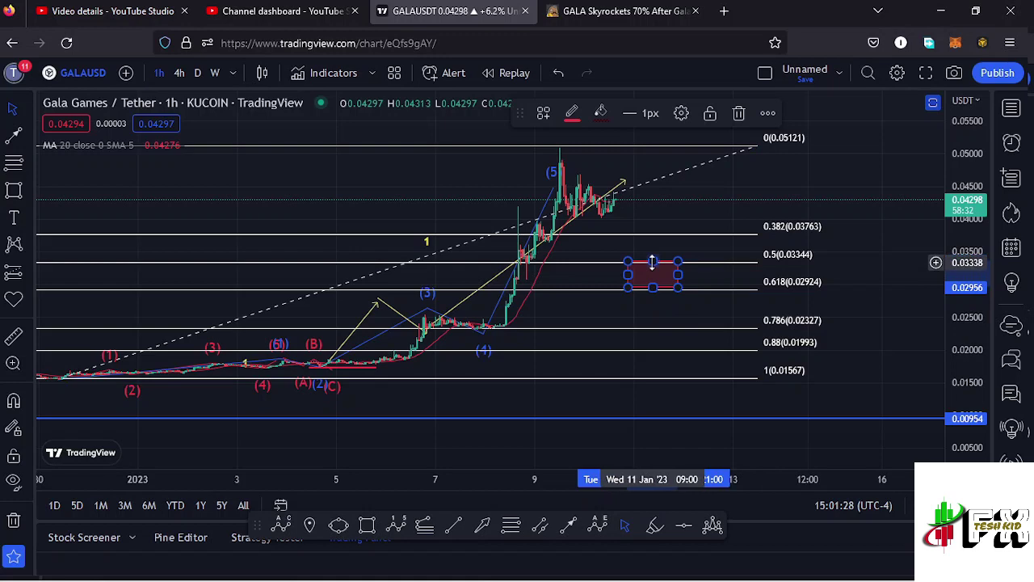
pyautogui.moveTo(721, 186); pyautogui.dragTo(699, 198)
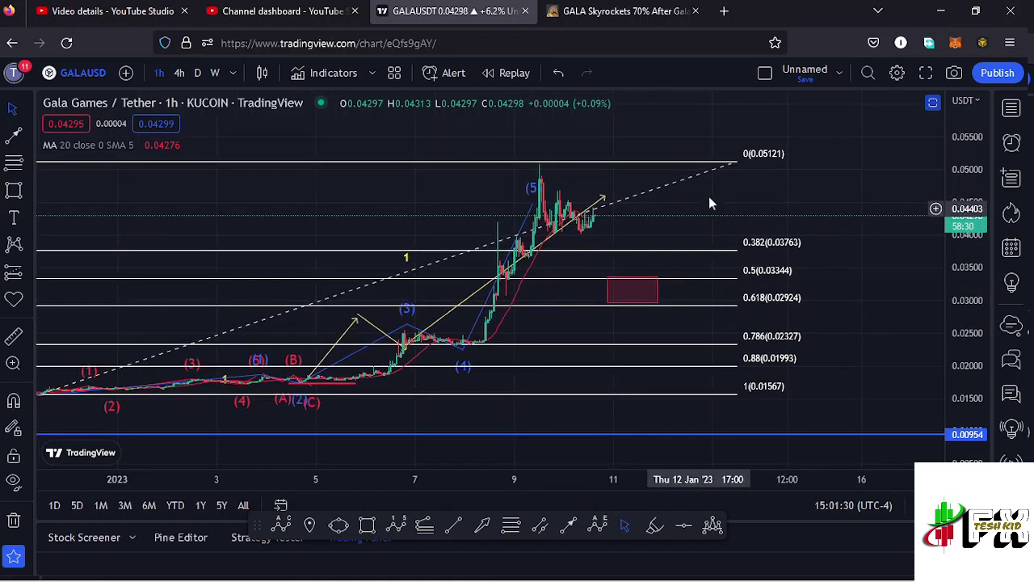
# Delete the Fibonacci retracement and the long rising yellow arrow drawn along the rally
pyautogui.click(734, 160)
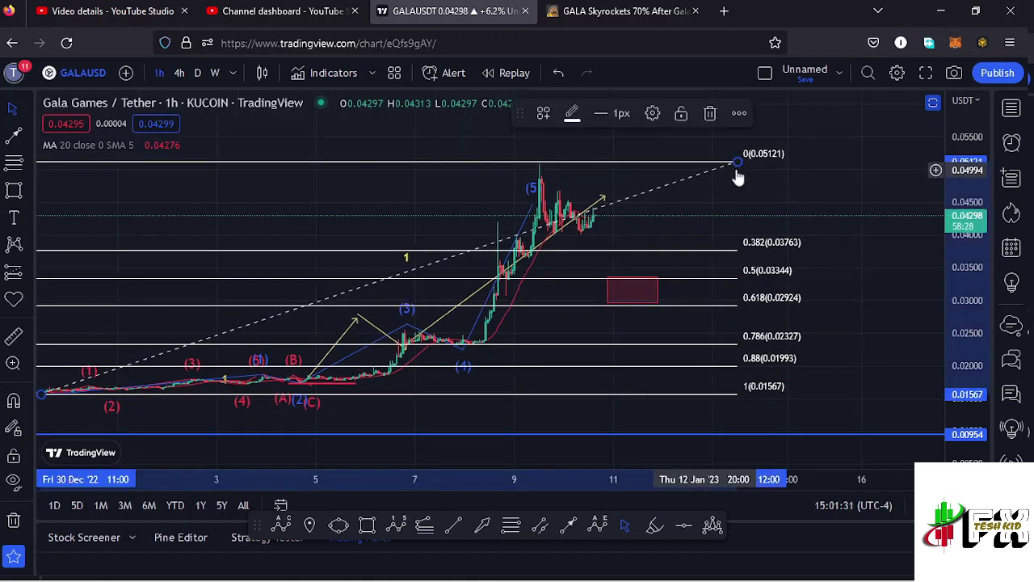
pyautogui.click(711, 114)
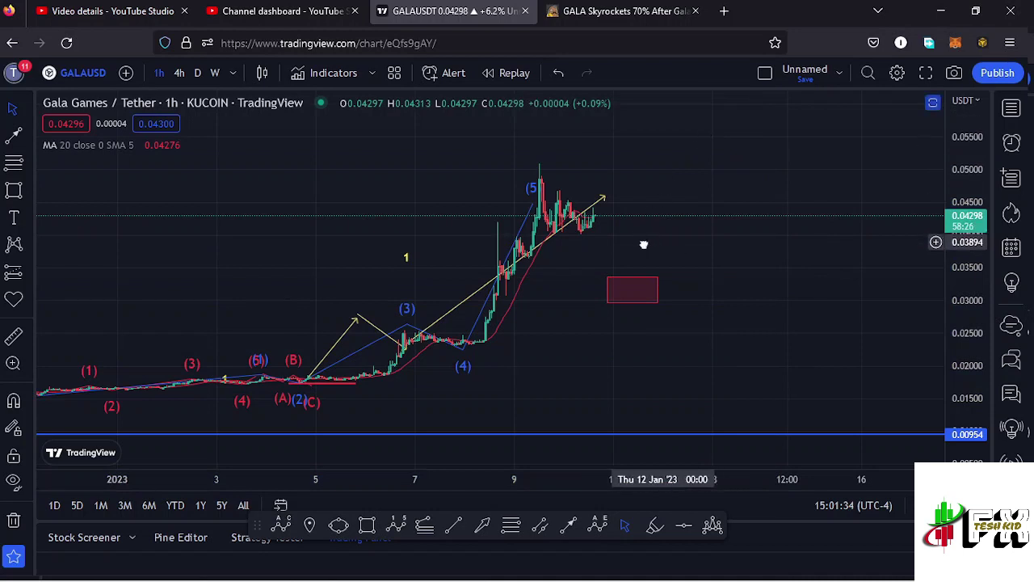
pyautogui.moveTo(647, 242); pyautogui.dragTo(636, 247)
pyautogui.click(588, 202)
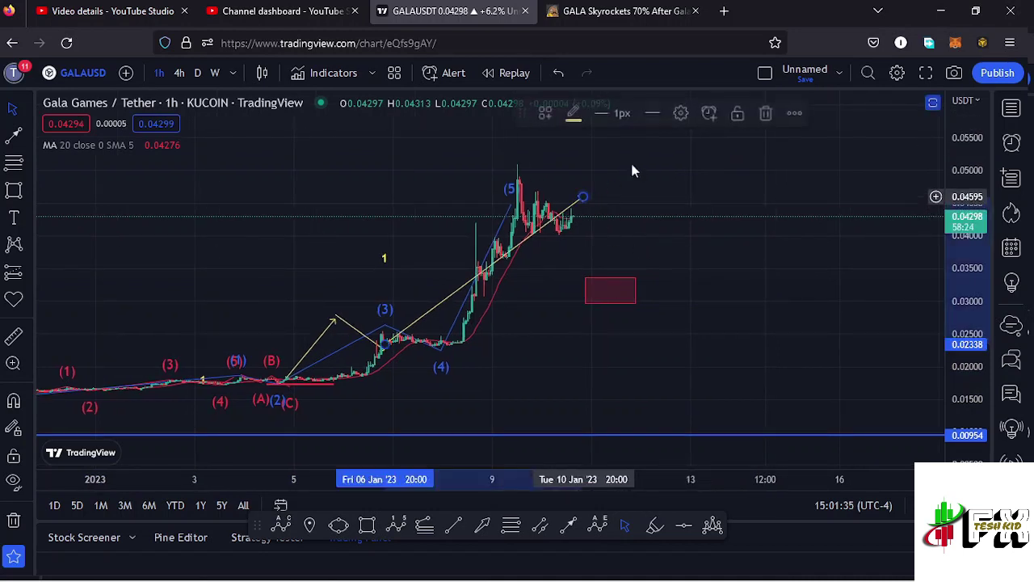
pyautogui.click(767, 117)
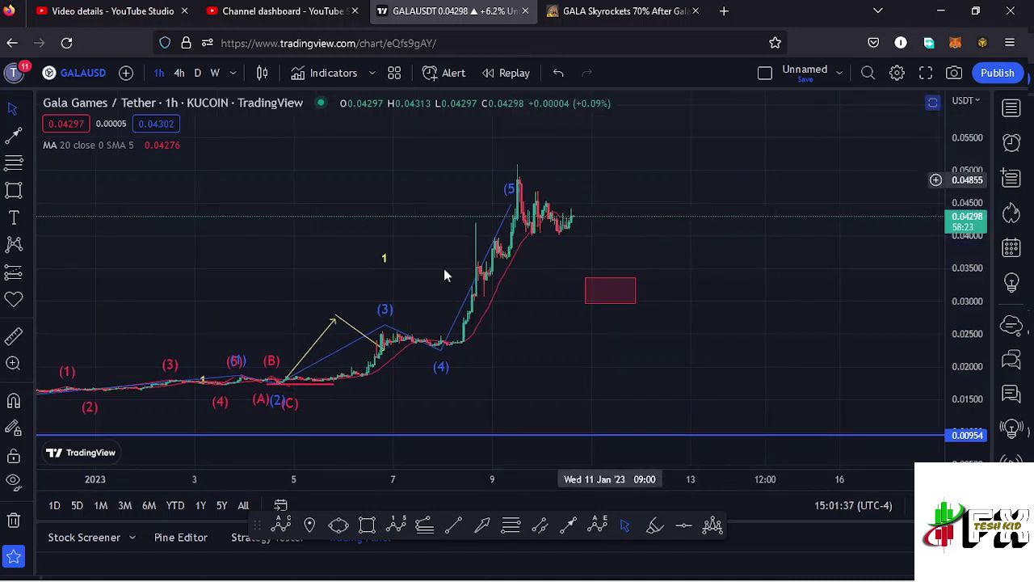
# Draw an ABC correction wave from about 0.0490 through 0.0363 and 0.0465 to 0.0311, and widen the red rectangle past wave (C)
pyautogui.click(280, 526)
pyautogui.click(512, 176)
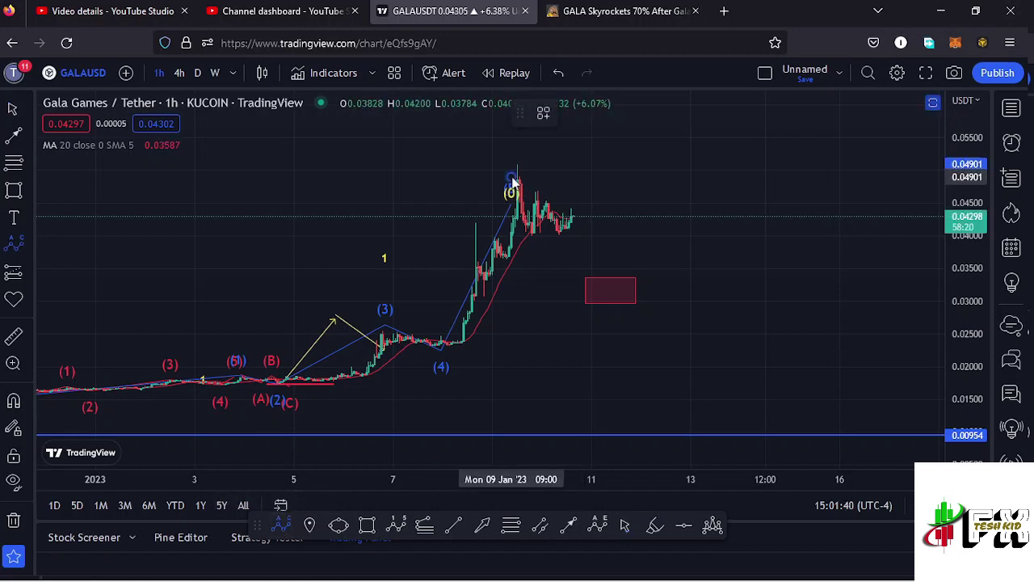
pyautogui.click(548, 261)
pyautogui.click(602, 194)
pyautogui.click(651, 294)
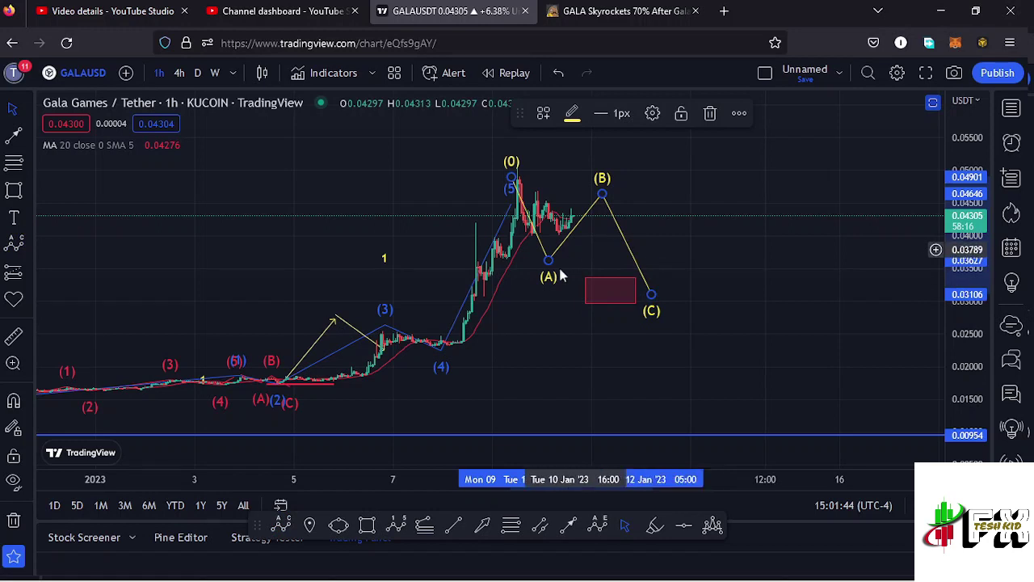
pyautogui.moveTo(637, 289); pyautogui.dragTo(674, 290)
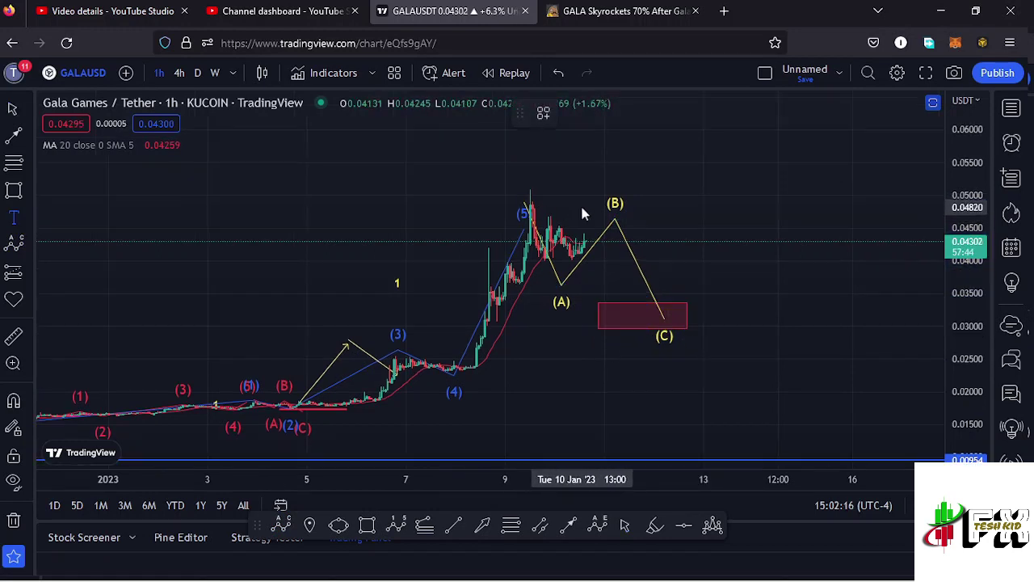
# Add a yellow text label "2" above the latest candles, at about 0.0482 on 10 January
pyautogui.click(582, 208)
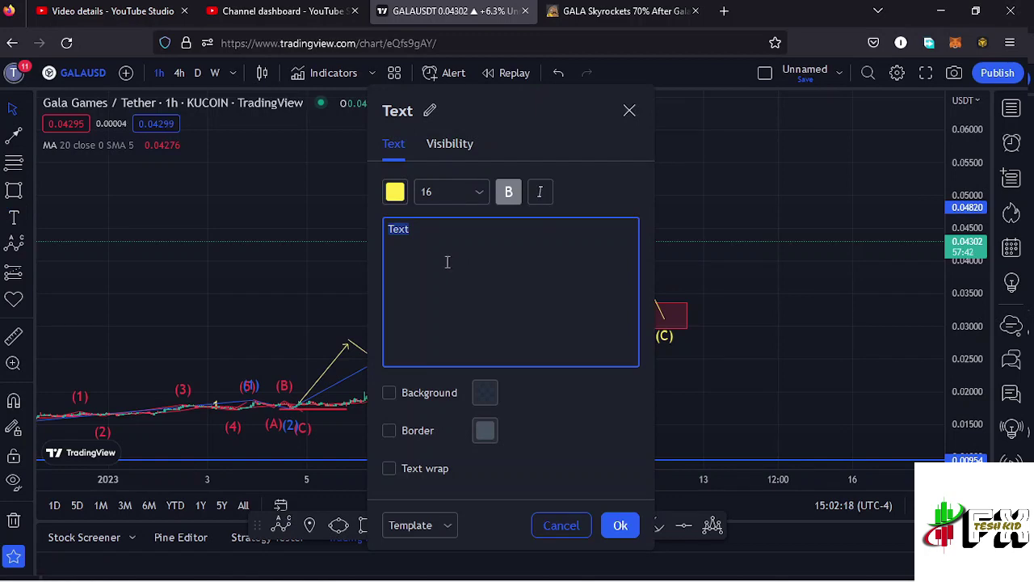
pyautogui.click(620, 526)
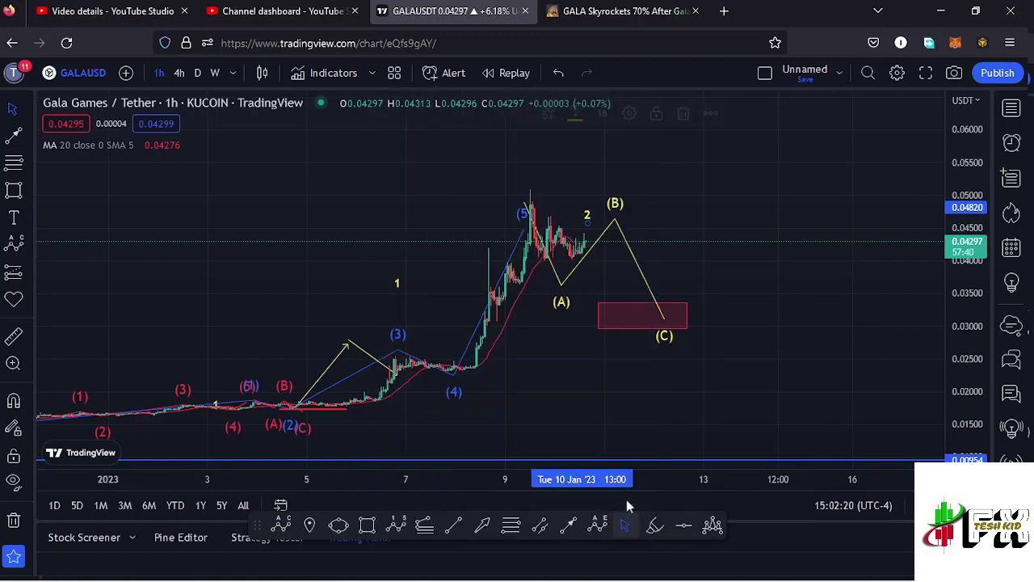
pyautogui.moveTo(731, 397); pyautogui.dragTo(618, 378)
pyautogui.scroll(-2, 618, 378)
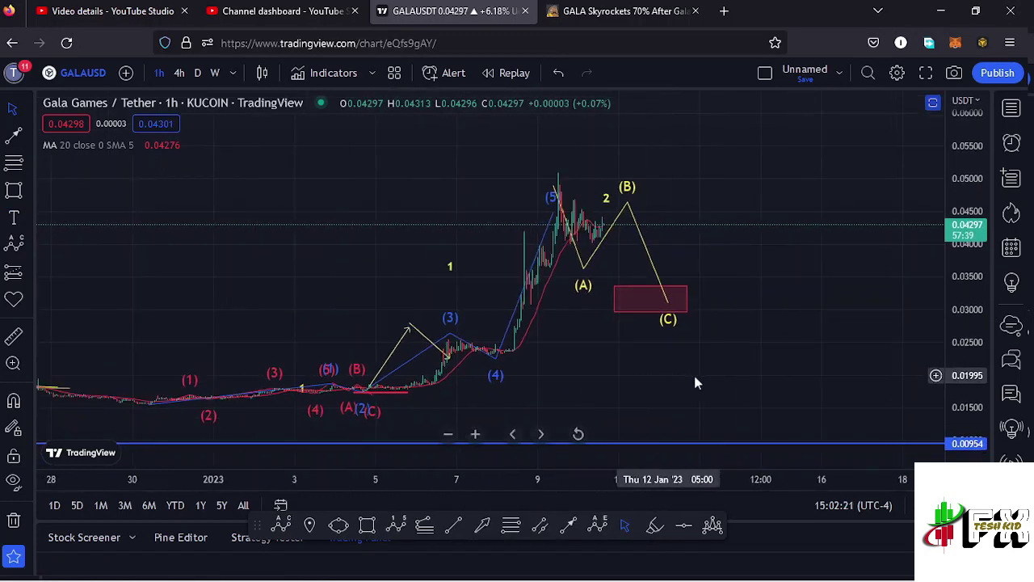
# Bring back the indicator panes, view the RSI pane maximized, and restore the combined layout
pyautogui.click(932, 104)
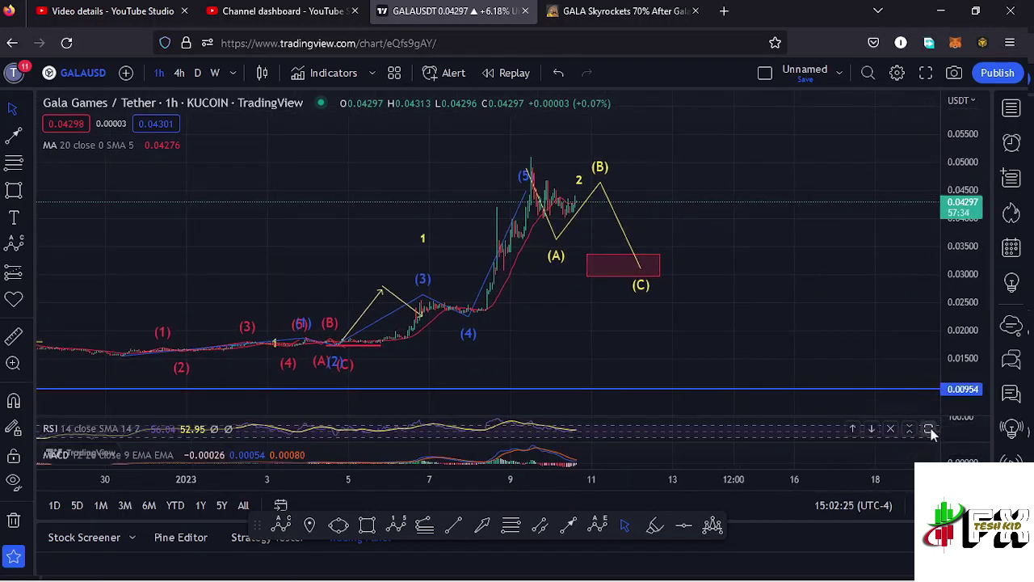
pyautogui.click(931, 430)
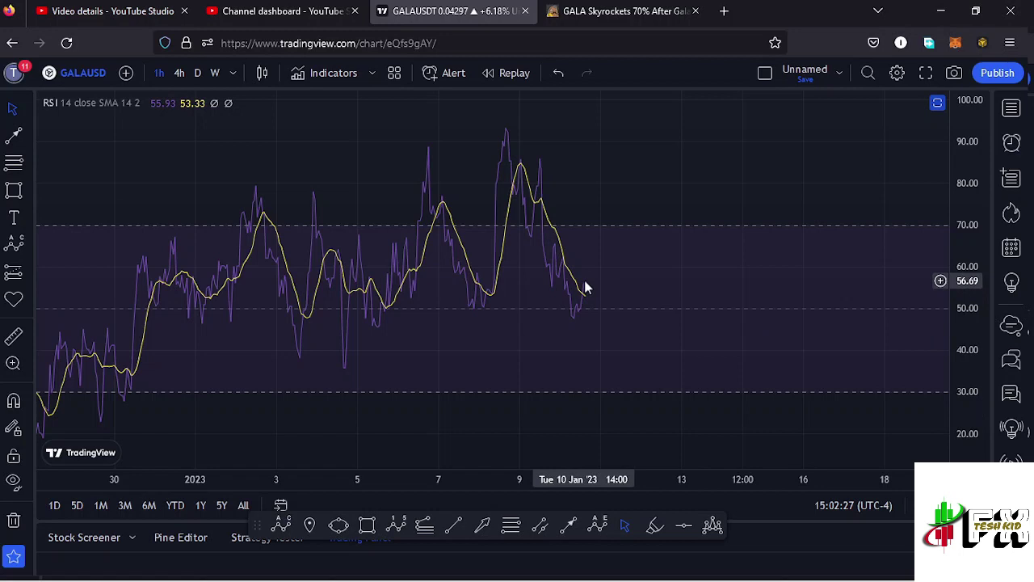
pyautogui.click(939, 105)
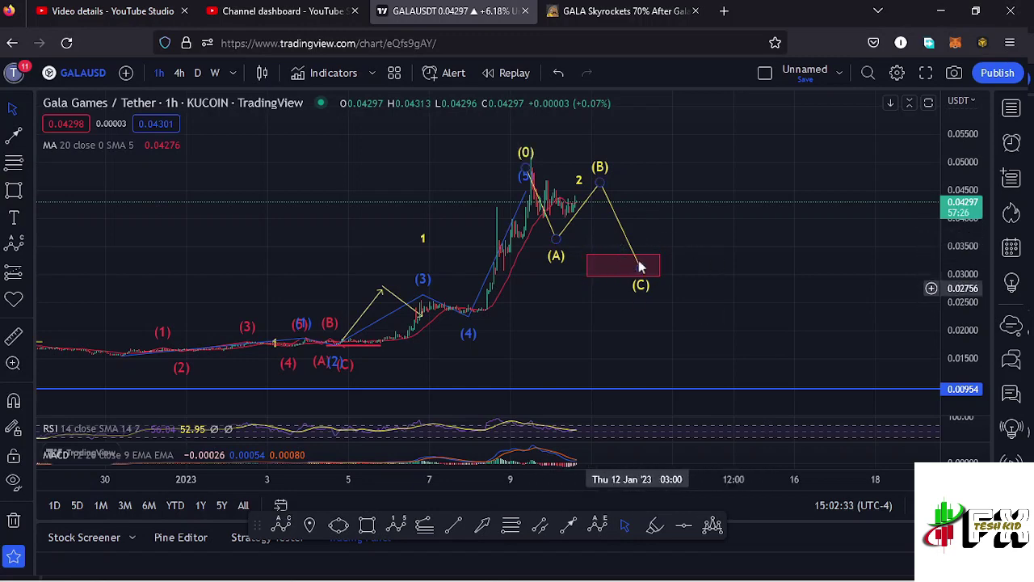
# View the MACD pane maximized, examine its lines and histogram from 8 to 10 January, and restore the combined layout
pyautogui.scroll(1, 568, 337)
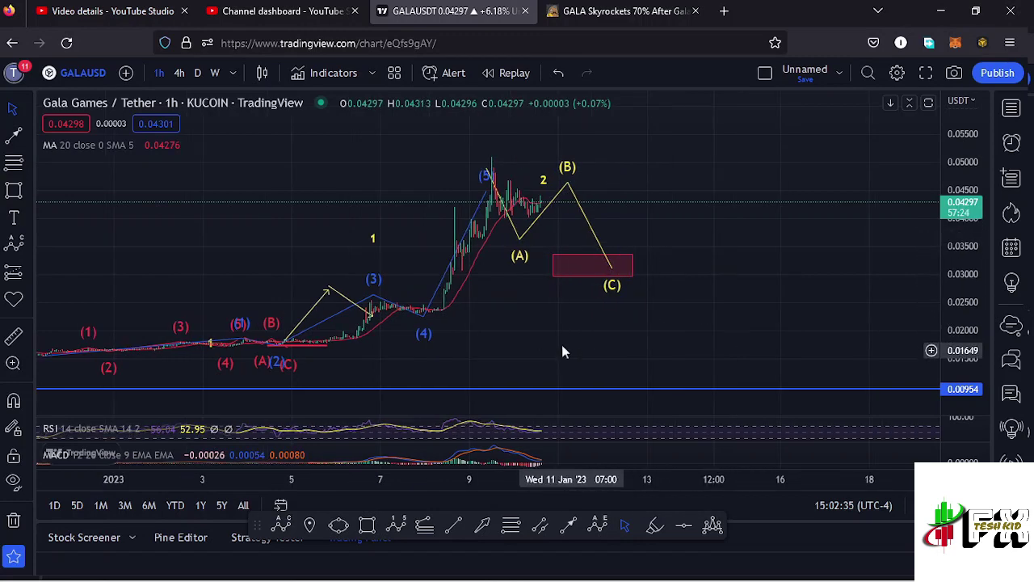
pyautogui.moveTo(566, 352); pyautogui.dragTo(638, 338)
pyautogui.click(928, 455)
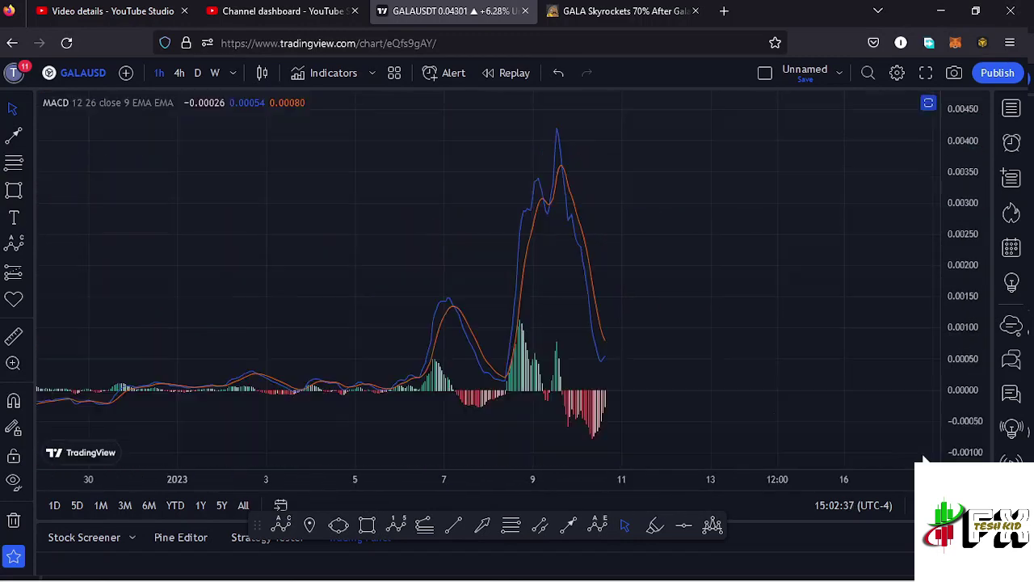
pyautogui.scroll(3, 598, 390)
pyautogui.moveTo(543, 369); pyautogui.dragTo(782, 367)
pyautogui.scroll(3, 703, 372)
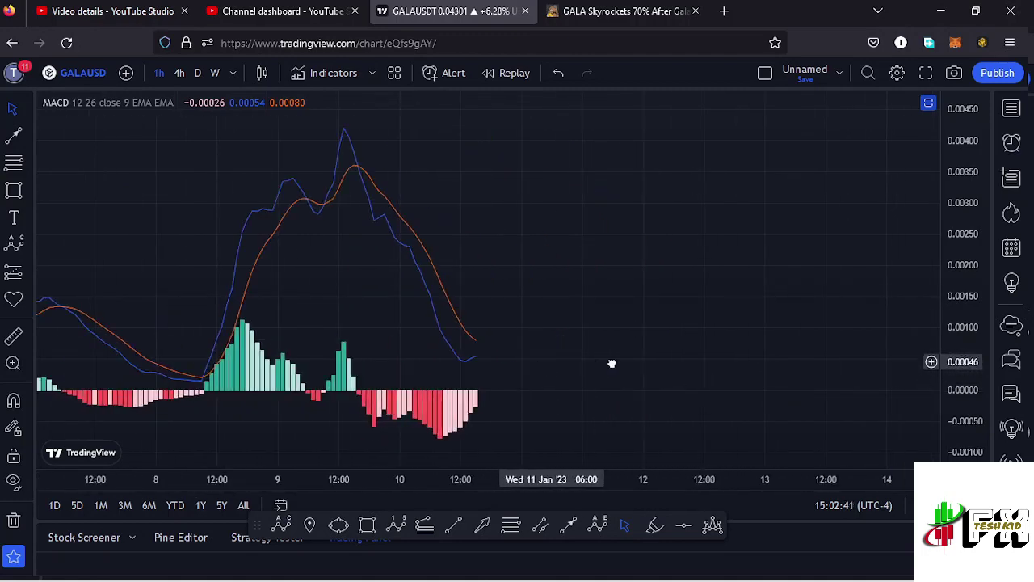
pyautogui.moveTo(590, 362); pyautogui.dragTo(746, 372)
pyautogui.scroll(5, 685, 363)
pyautogui.moveTo(651, 363); pyautogui.dragTo(726, 349)
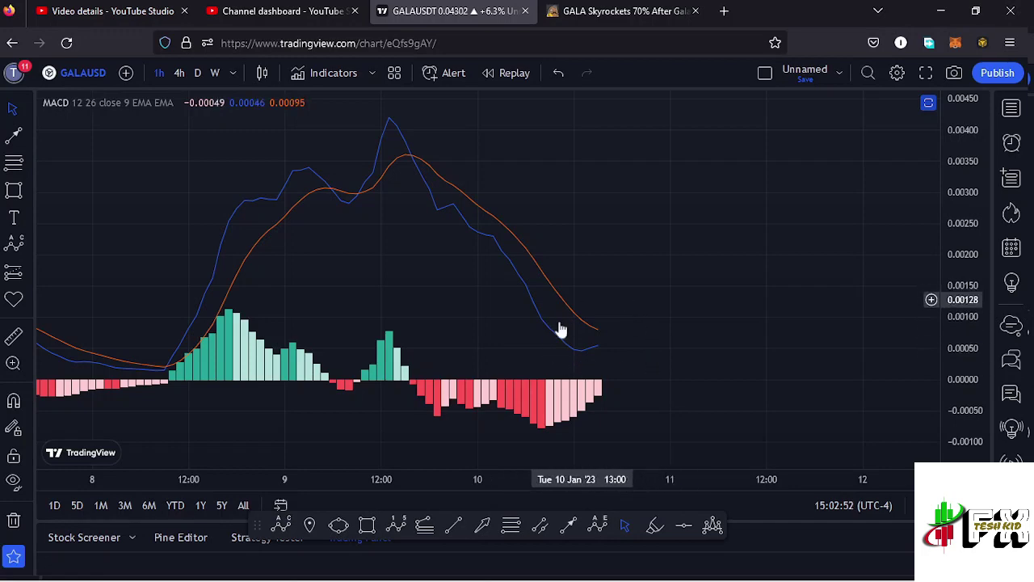
pyautogui.click(929, 104)
# Move the yellow "1" label to about 0.0452 on 7 January 2023 and maximize the price chart
pyautogui.scroll(-3, 639, 289)
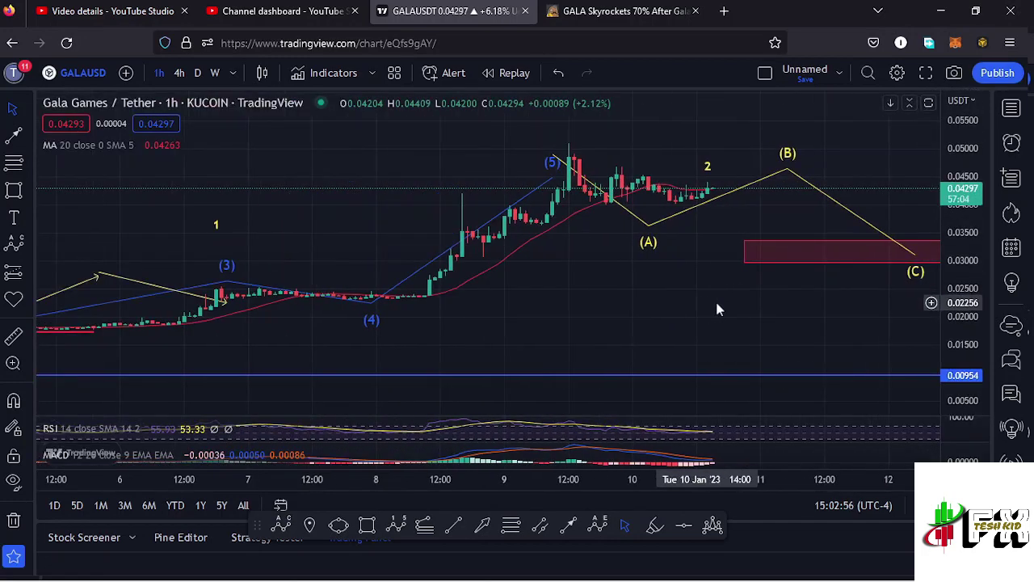
pyautogui.scroll(-4, 718, 310)
pyautogui.moveTo(654, 347); pyautogui.dragTo(594, 350)
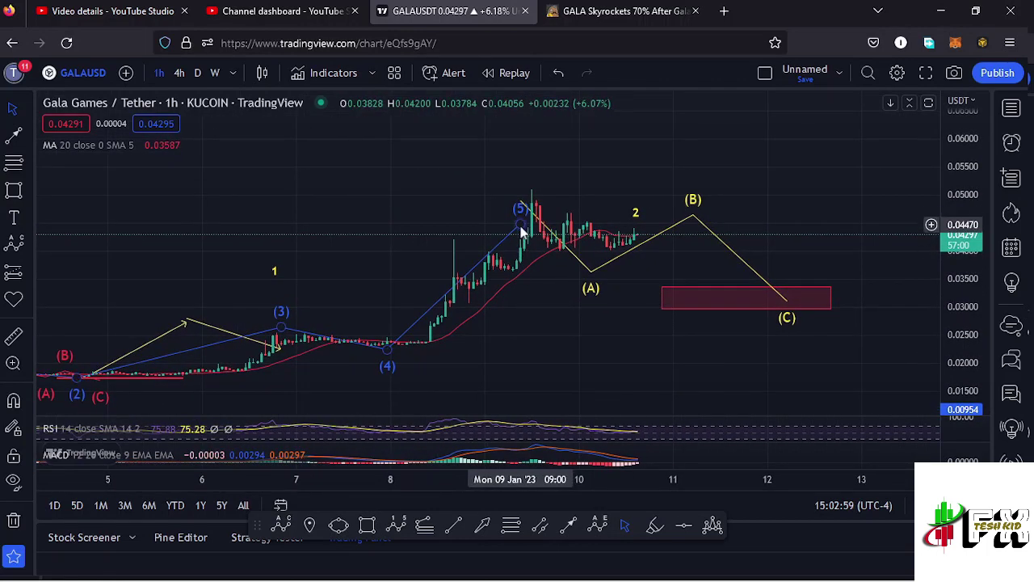
pyautogui.moveTo(273, 273); pyautogui.dragTo(361, 212)
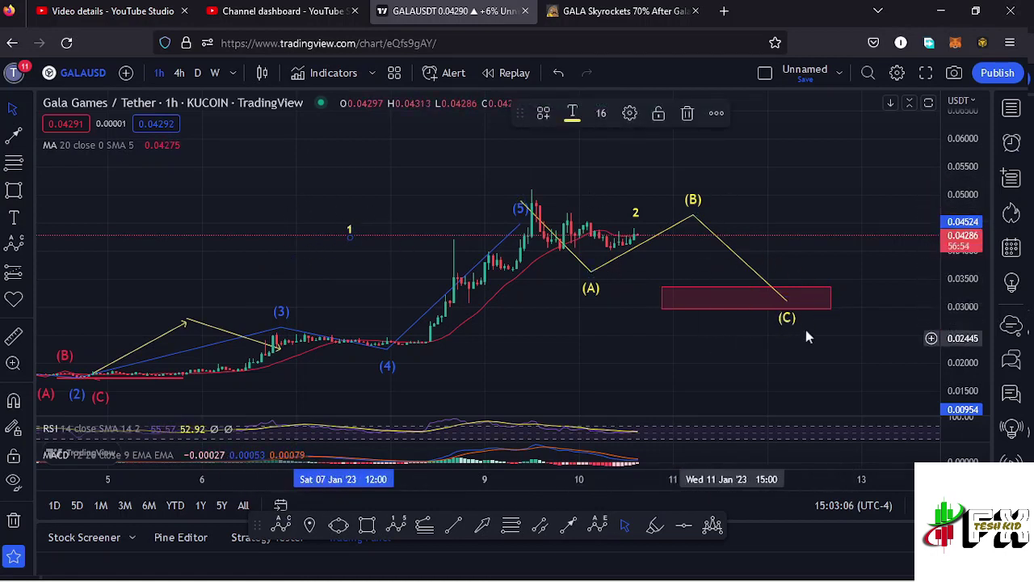
pyautogui.click(930, 105)
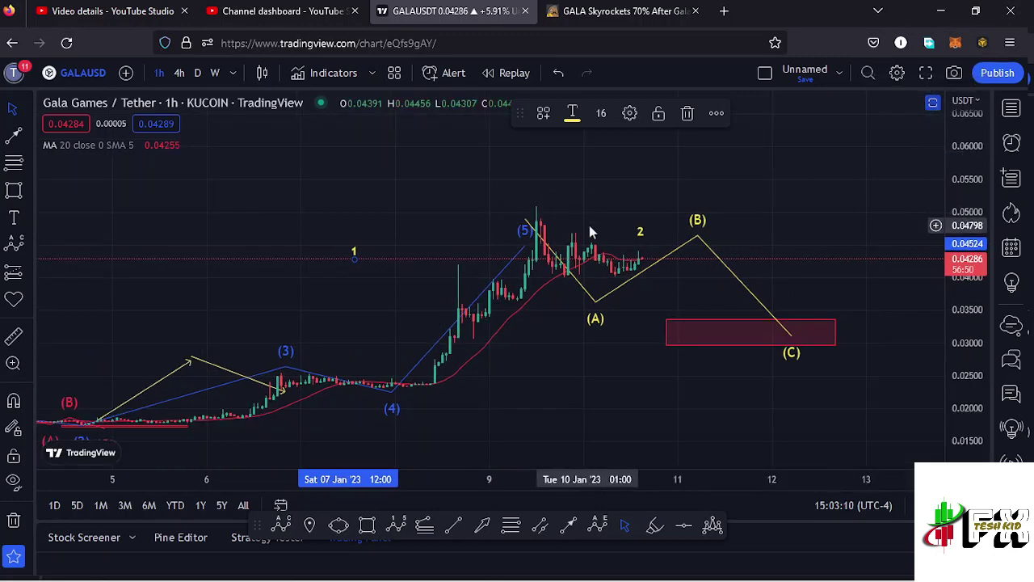